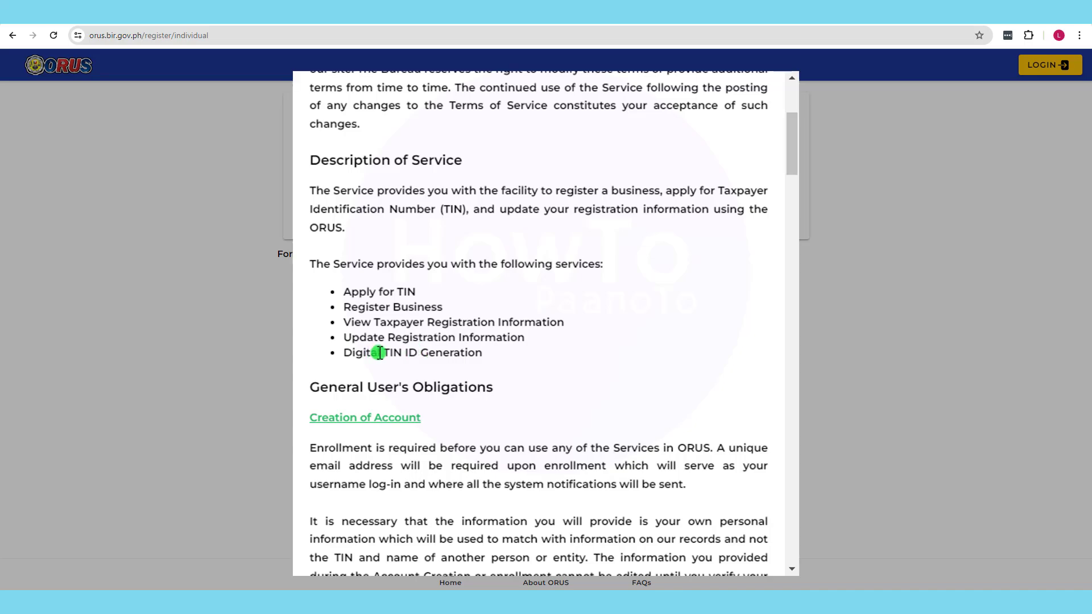
- Scroll through the ORUS terms and conditions, tick the agreement and accept them
left_click_drag(788, 160, 773, 566)
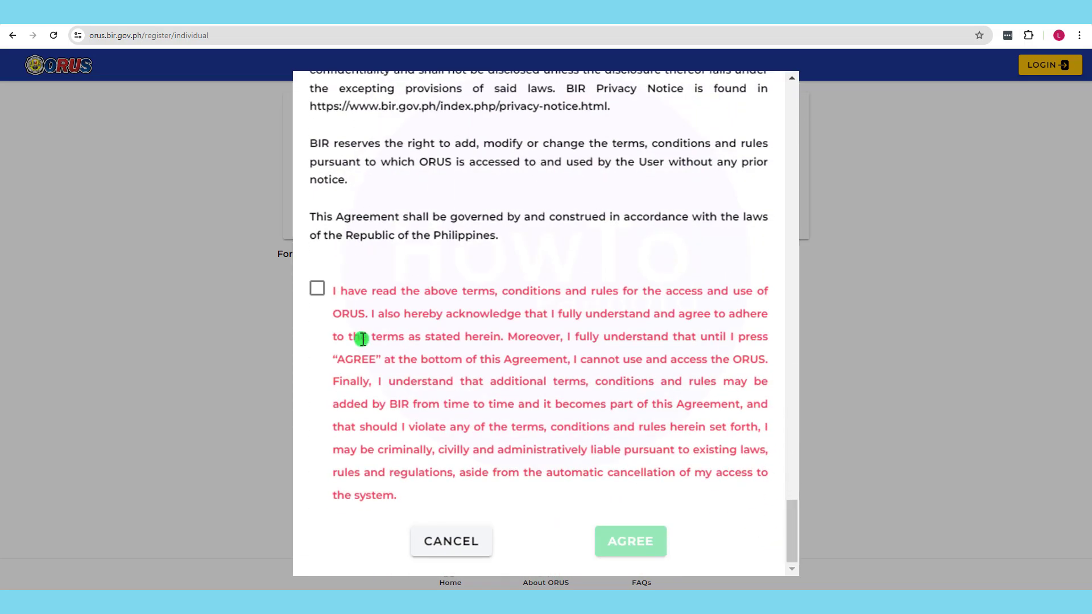
left_click(317, 289)
left_click(626, 540)
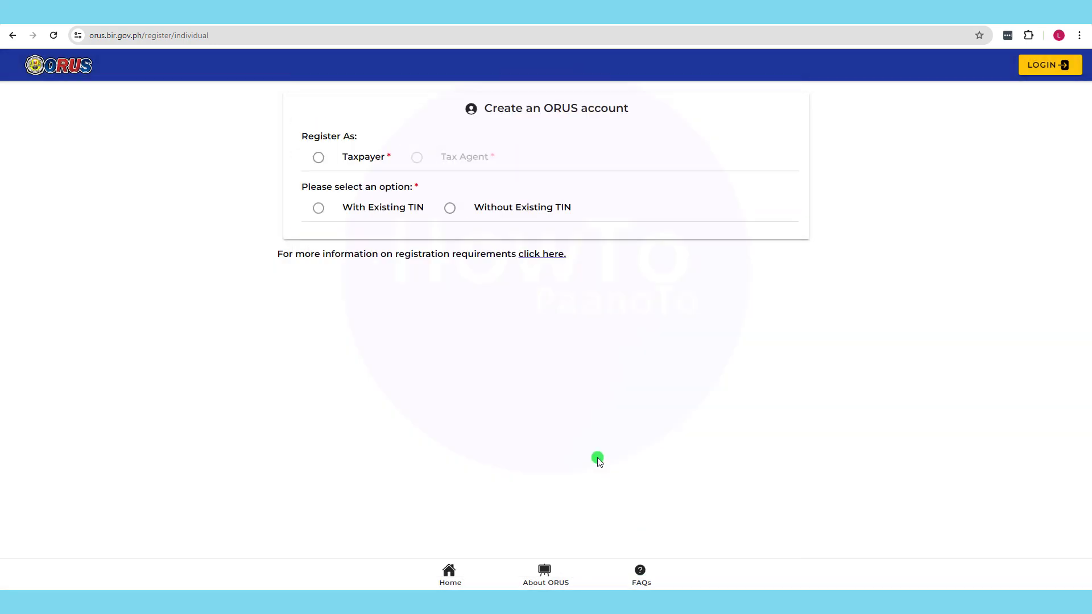
- Choose Taxpayer as the account type and confirm registering without an existing TIN
left_click(316, 157)
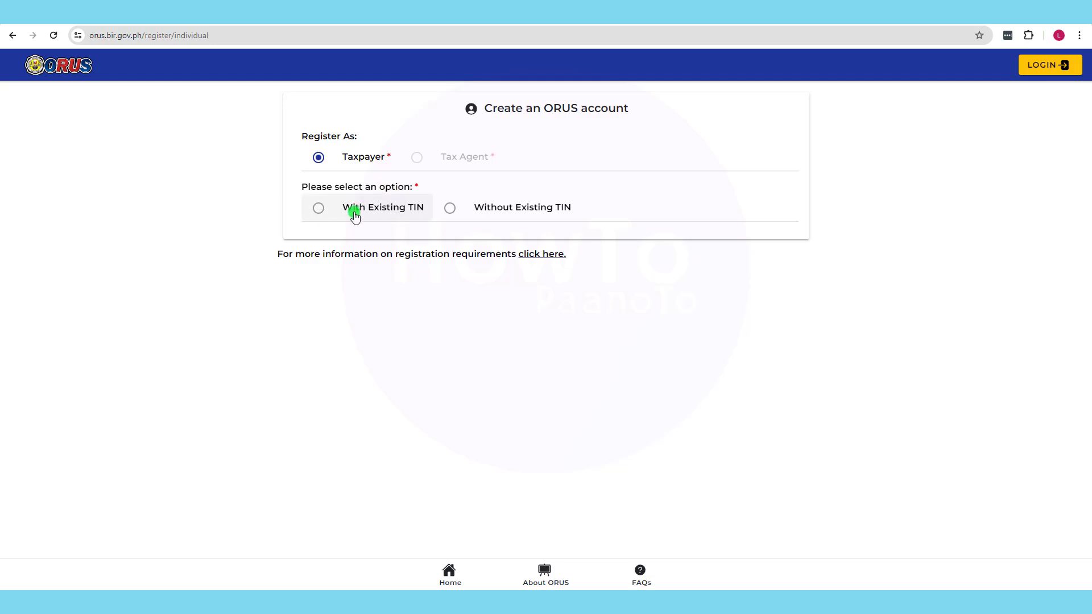
left_click(450, 208)
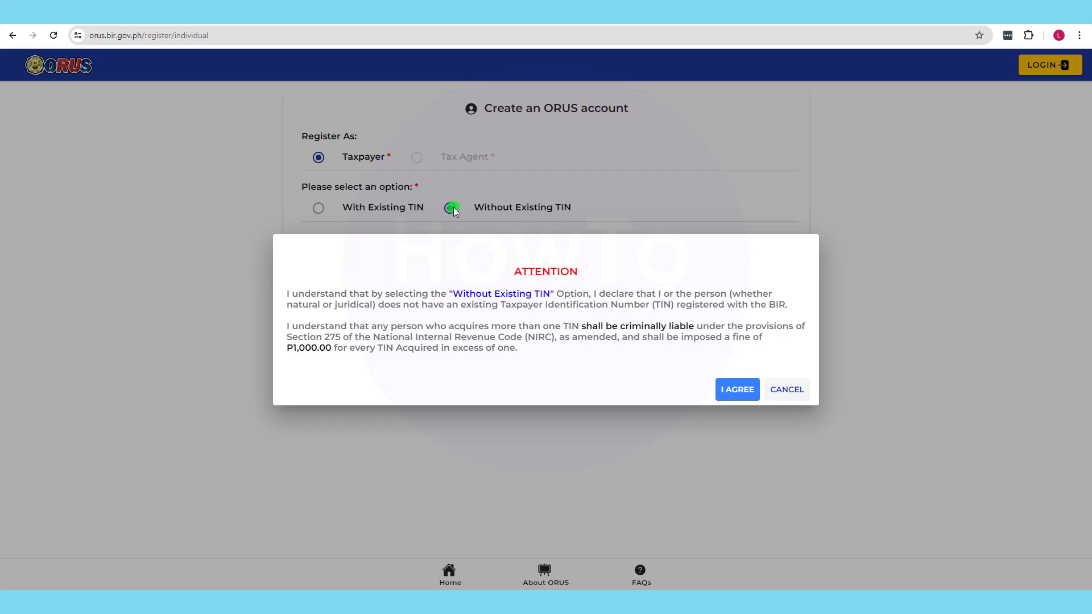
left_click(733, 388)
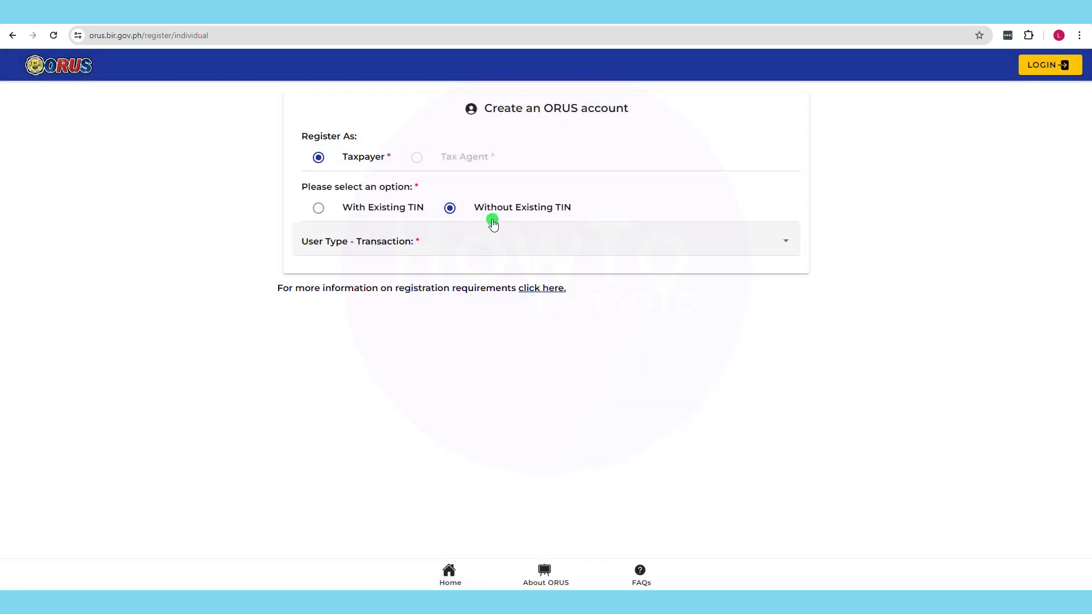
left_click(318, 207)
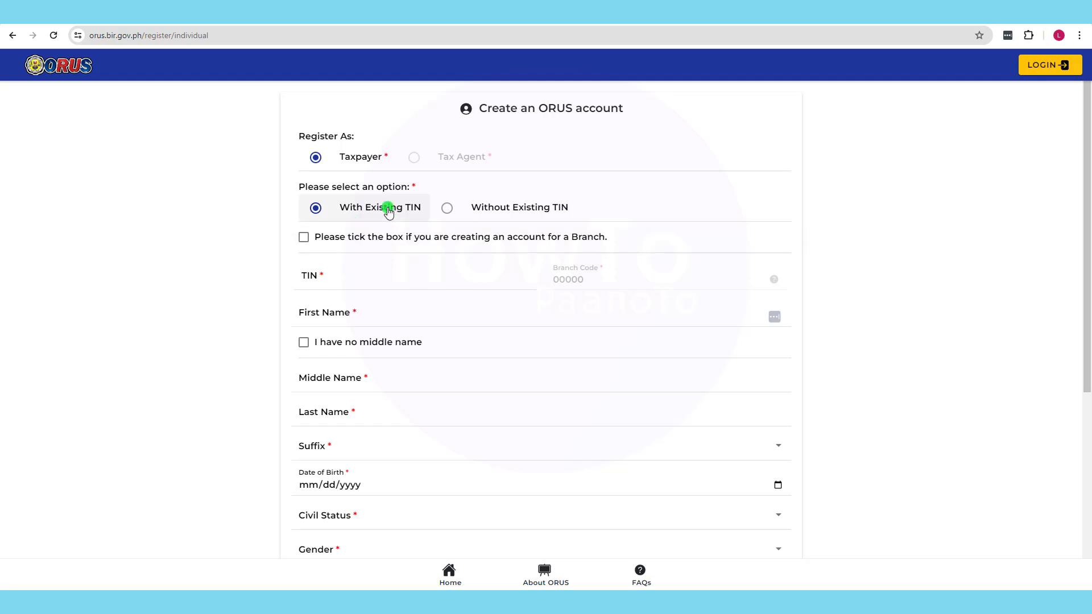
left_click(448, 210)
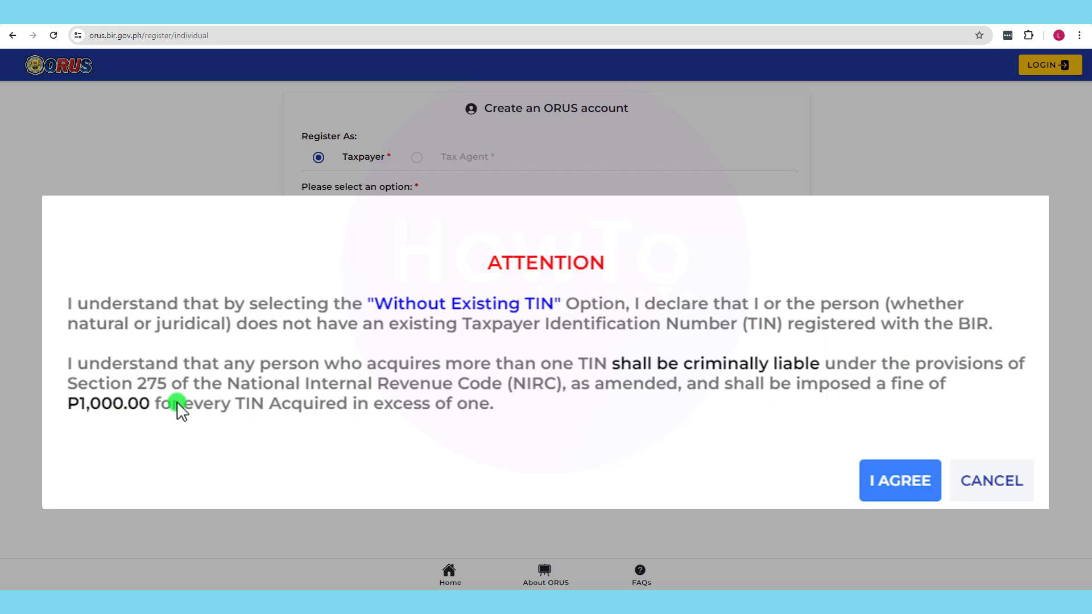
left_click(907, 481)
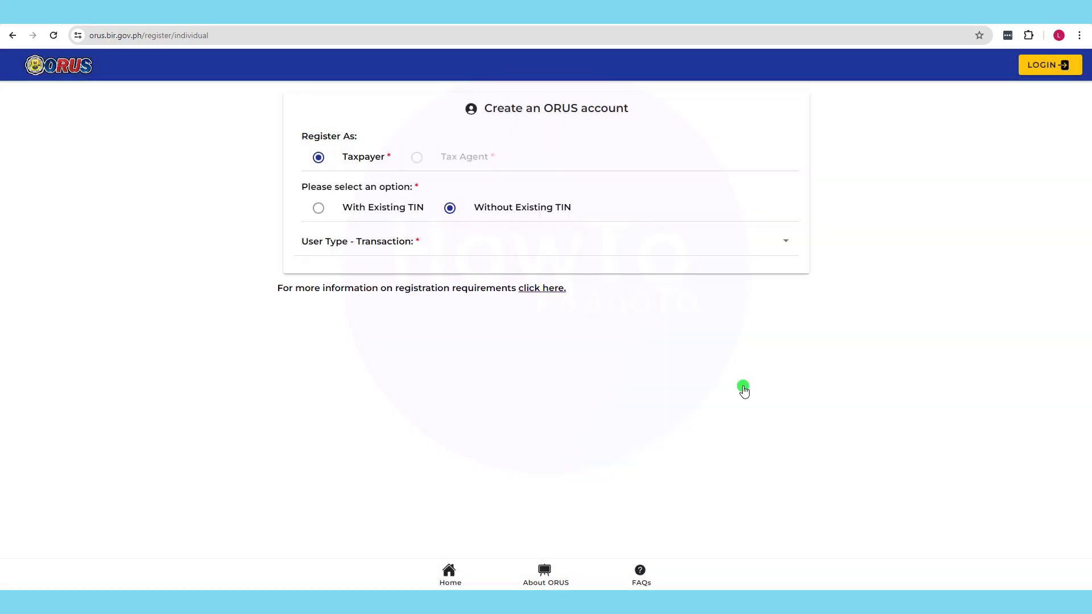
- Browse the transaction list and confirm Get TIN for Filipino Citizen - E.O. 98 / One Time Taxpayer
left_click(345, 246)
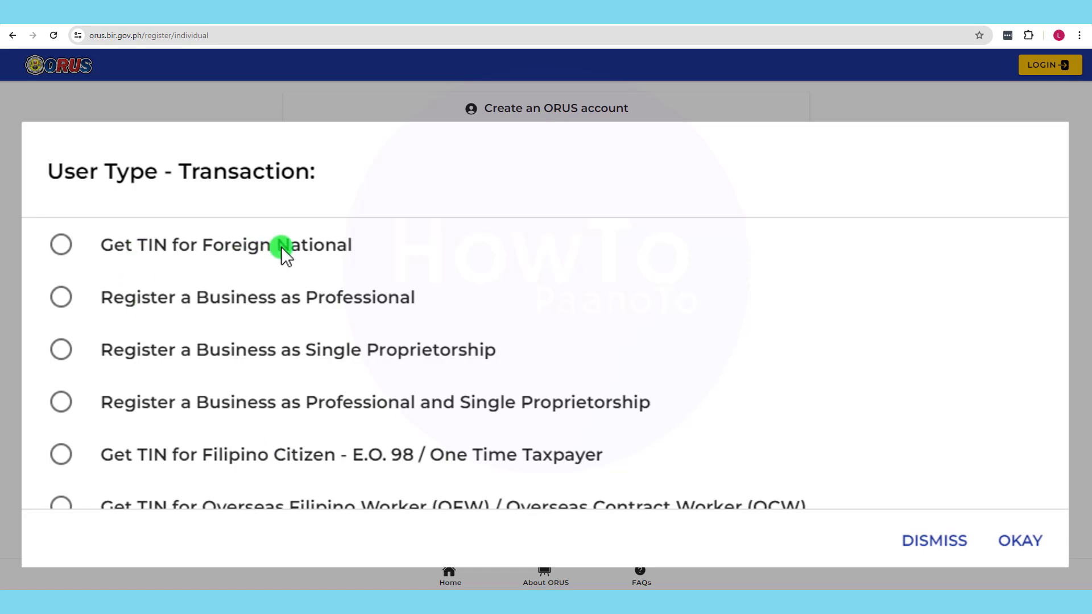
left_click(61, 298)
left_click(60, 350)
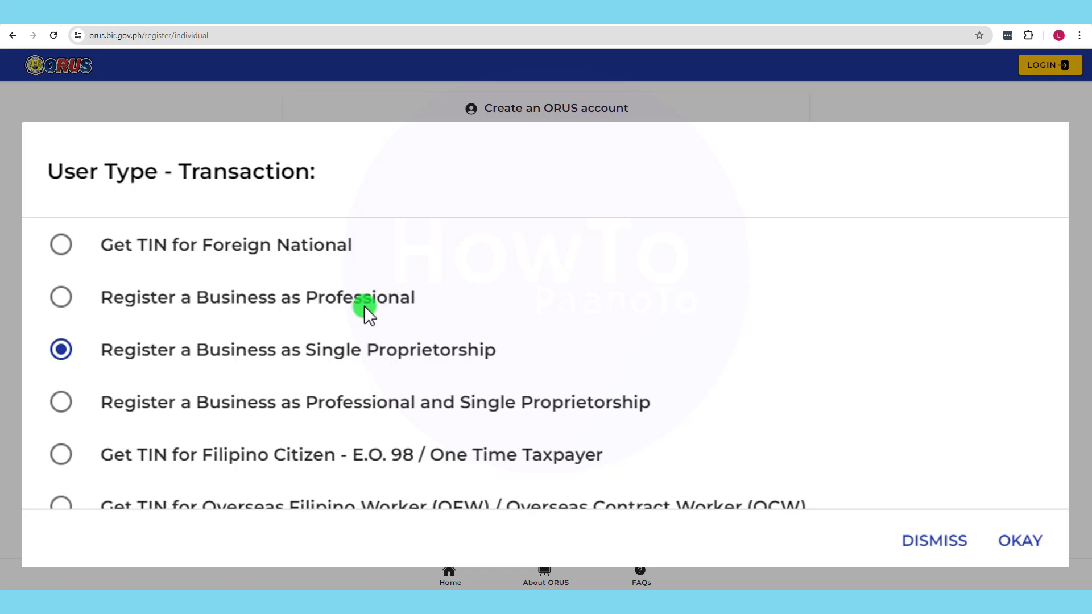
scroll(694, 394, "down", 1)
scroll(694, 394, "up", 1)
scroll(275, 445, "down", 1)
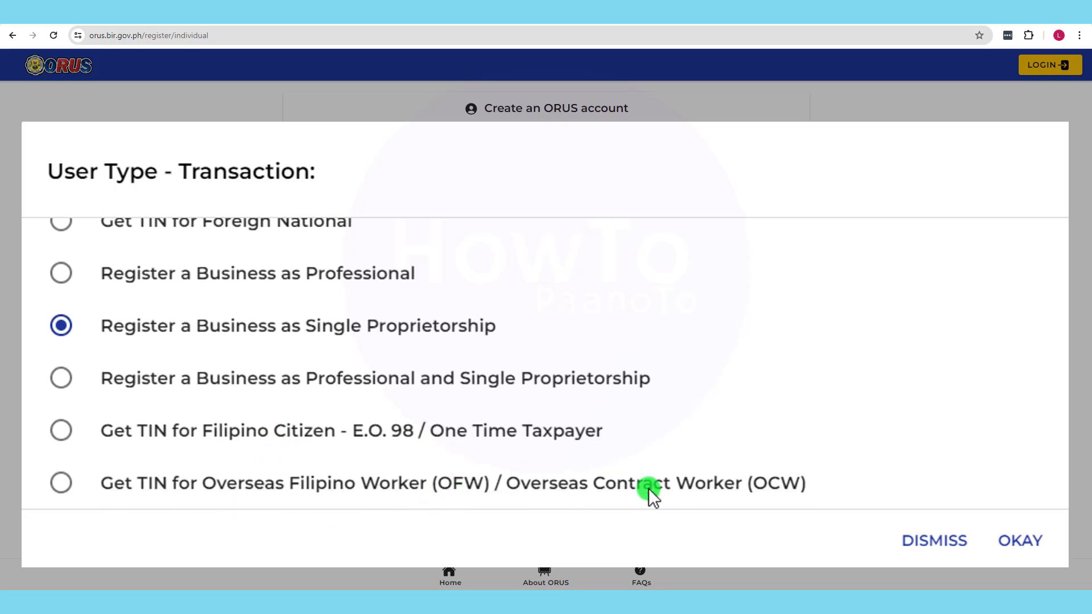
left_click(59, 485)
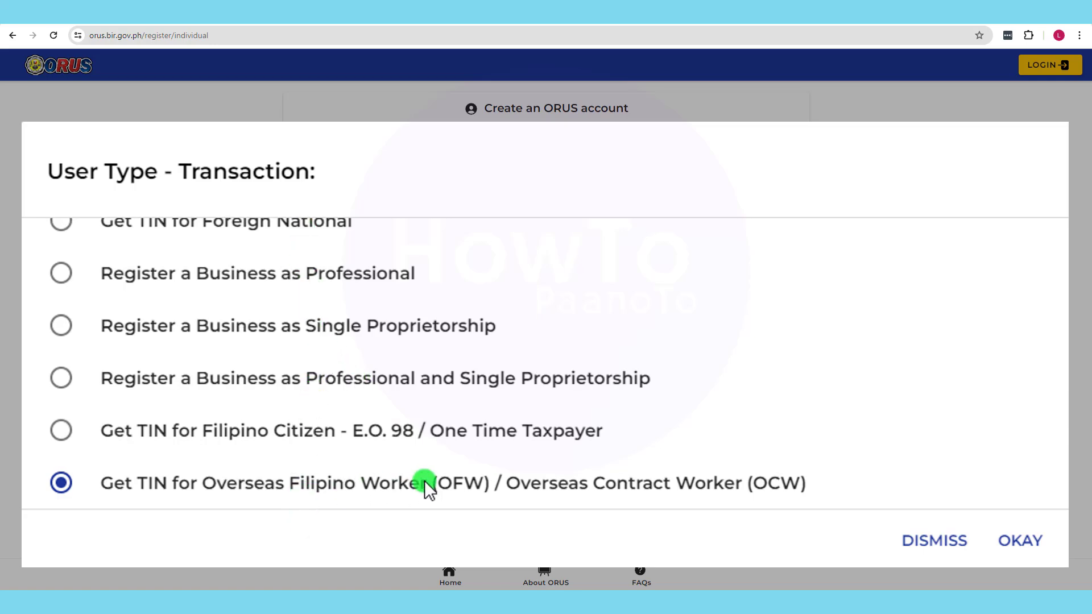
left_click(61, 429)
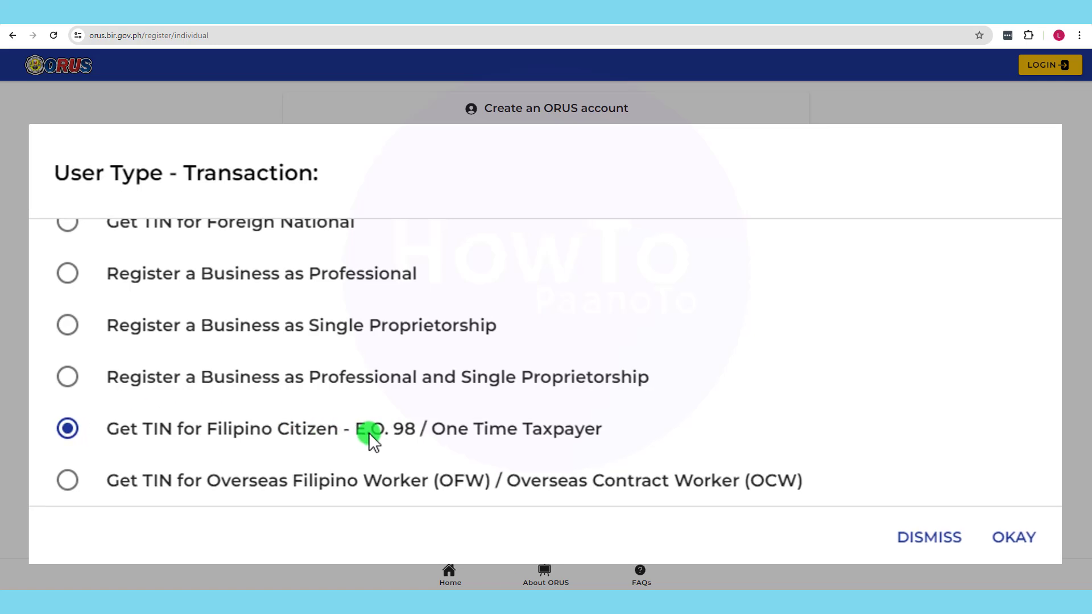
left_click(1019, 540)
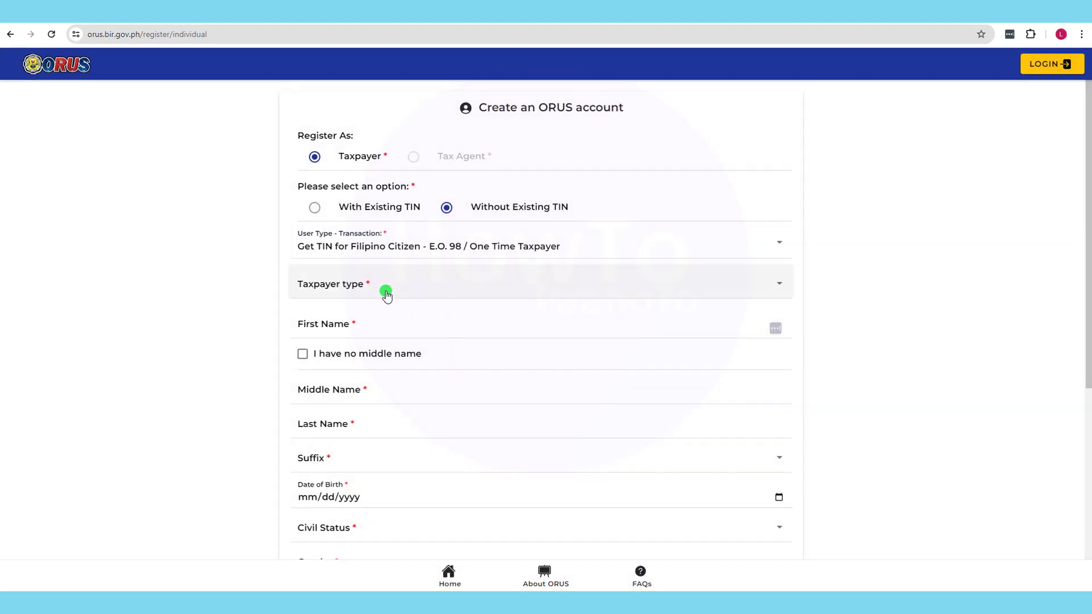
- Check the taxpayer type choices, then switch the transaction to Get TIN for Foreign National
left_click(381, 287)
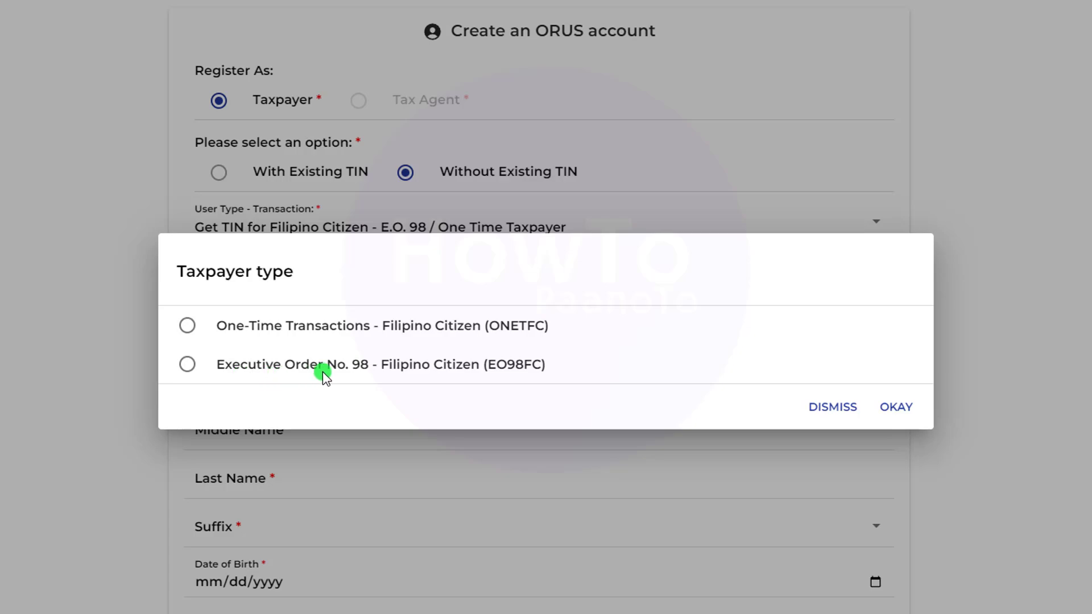
left_click(824, 417)
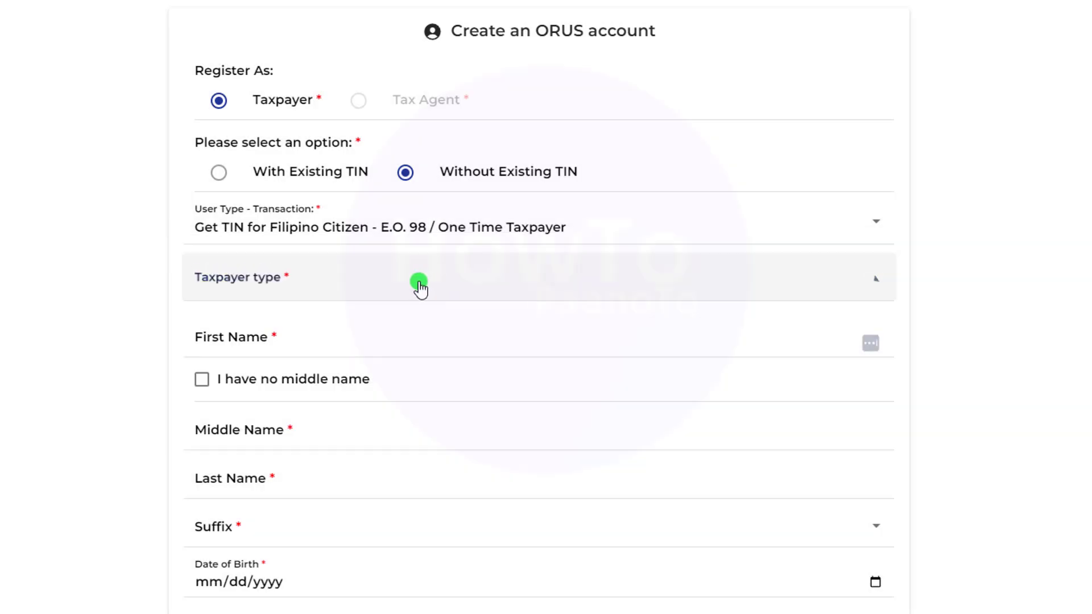
left_click(418, 233)
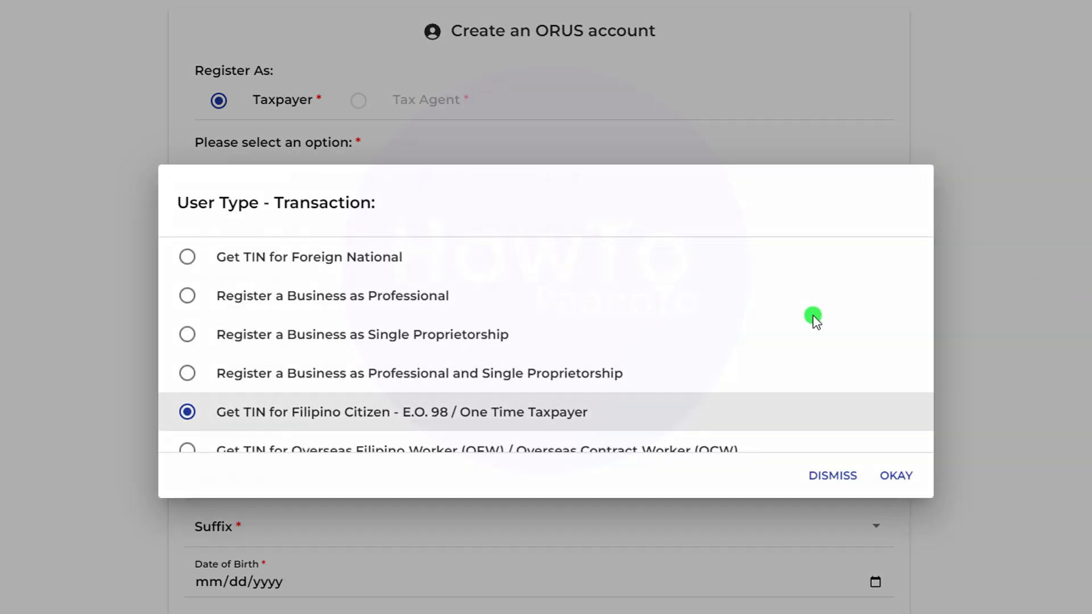
key("Return")
left_click(307, 303)
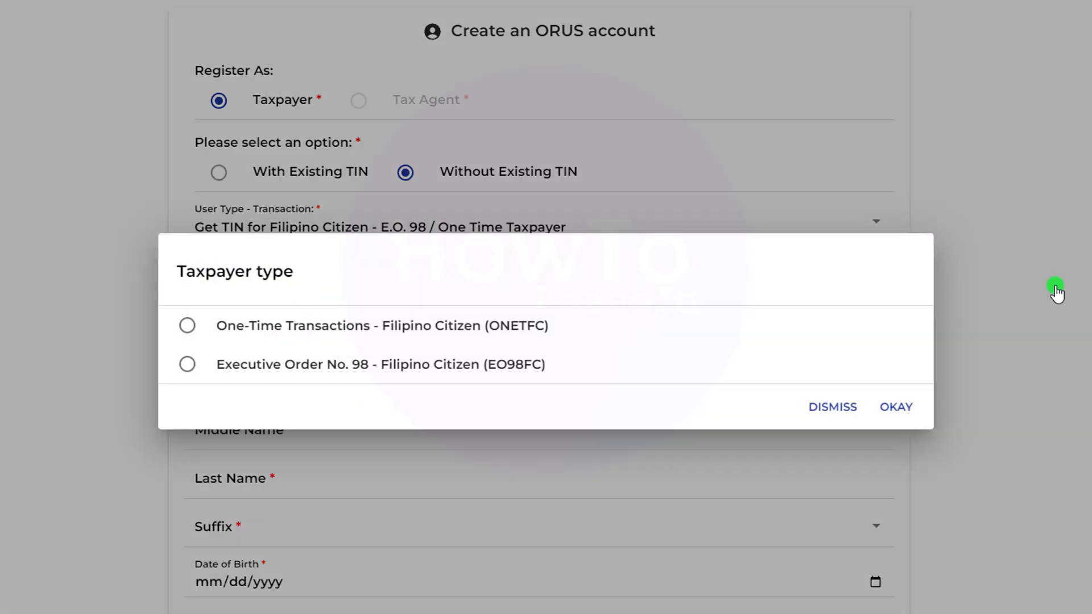
left_click(1053, 289)
left_click(544, 234)
left_click(271, 258)
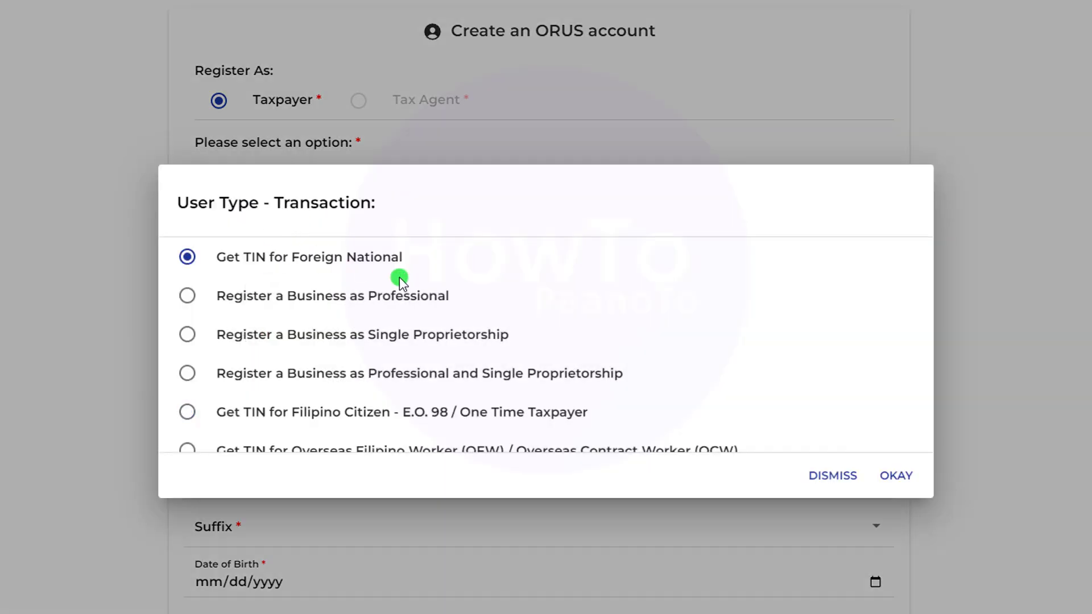
left_click(895, 476)
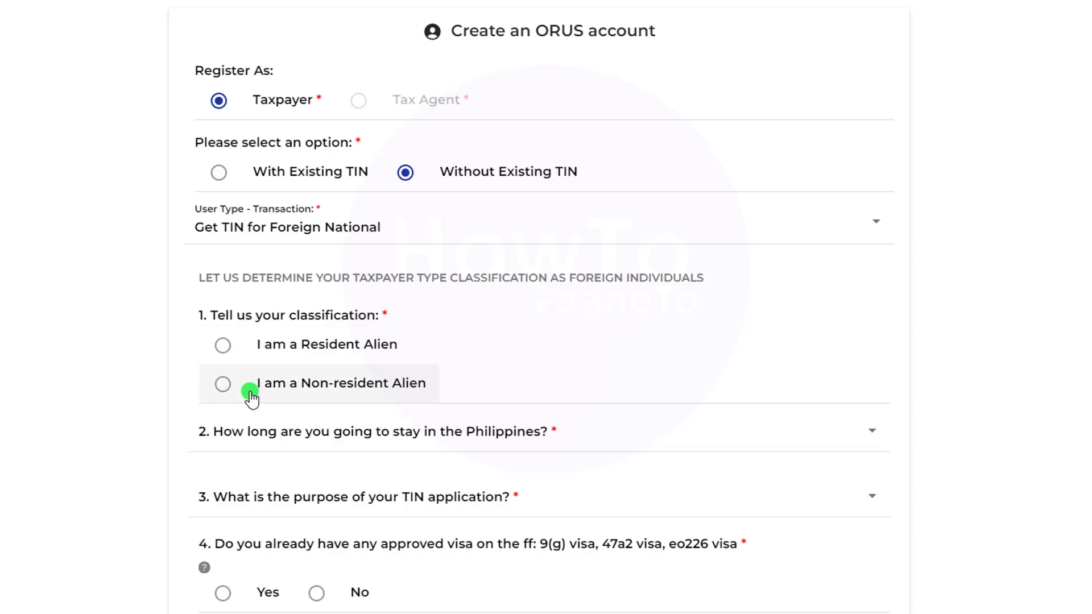
- Try Register a Business as Professional, then Single Proprietorship, checking the taxpayer type choices each time
left_click(368, 239)
left_click(348, 298)
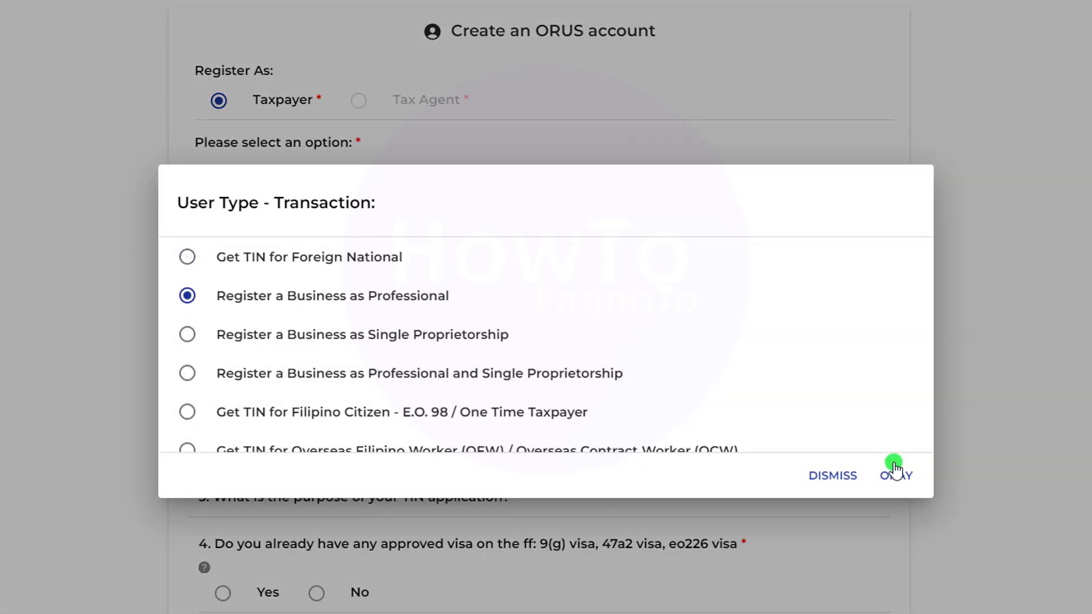
left_click(896, 472)
left_click(318, 284)
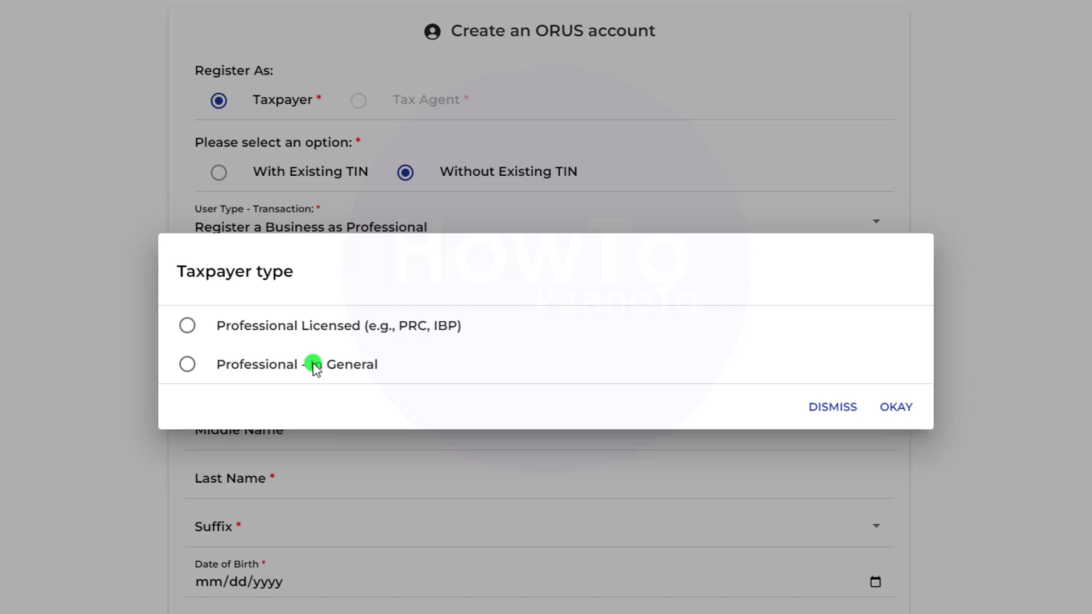
left_click(887, 407)
left_click(390, 228)
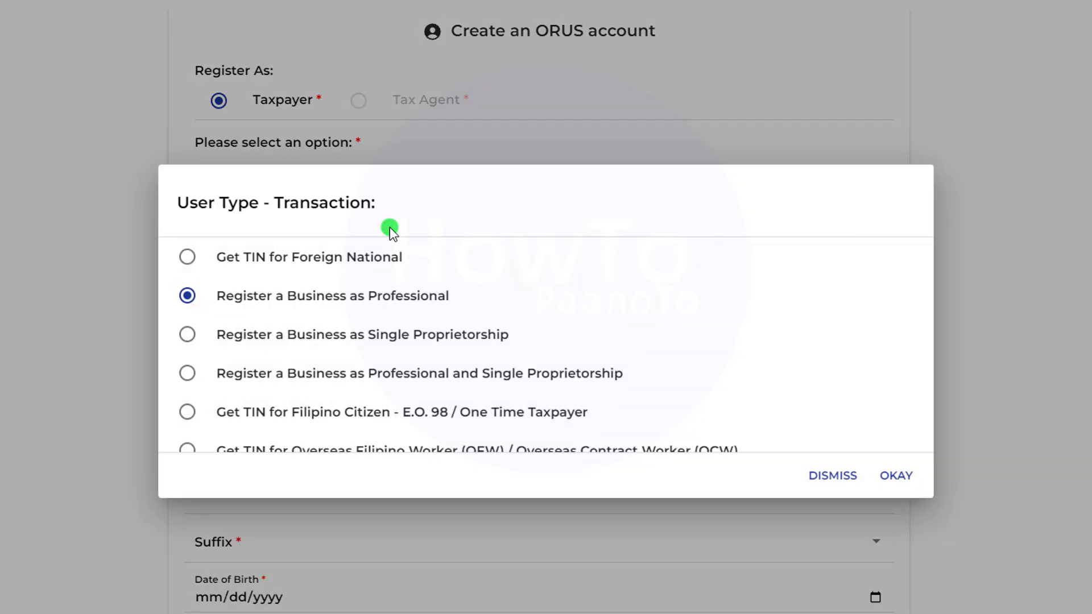
left_click(355, 341)
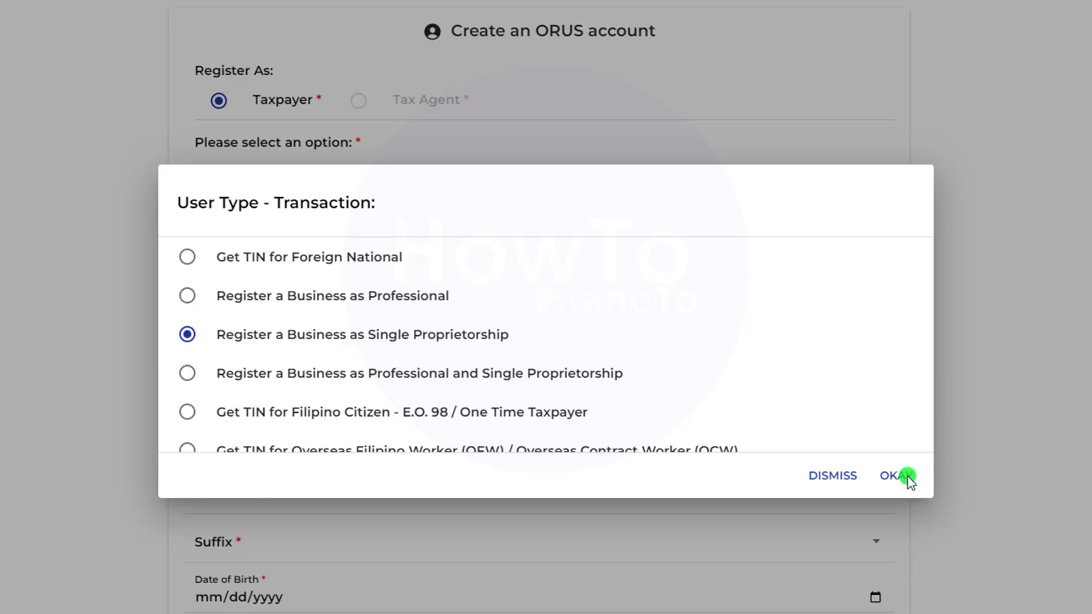
left_click(897, 475)
left_click(356, 310)
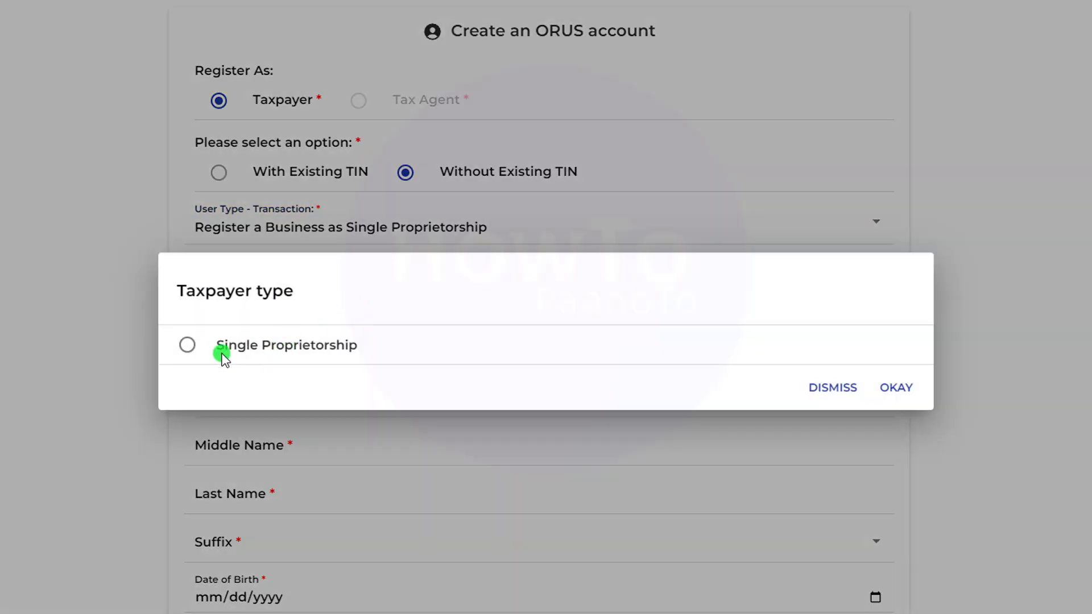
left_click(895, 388)
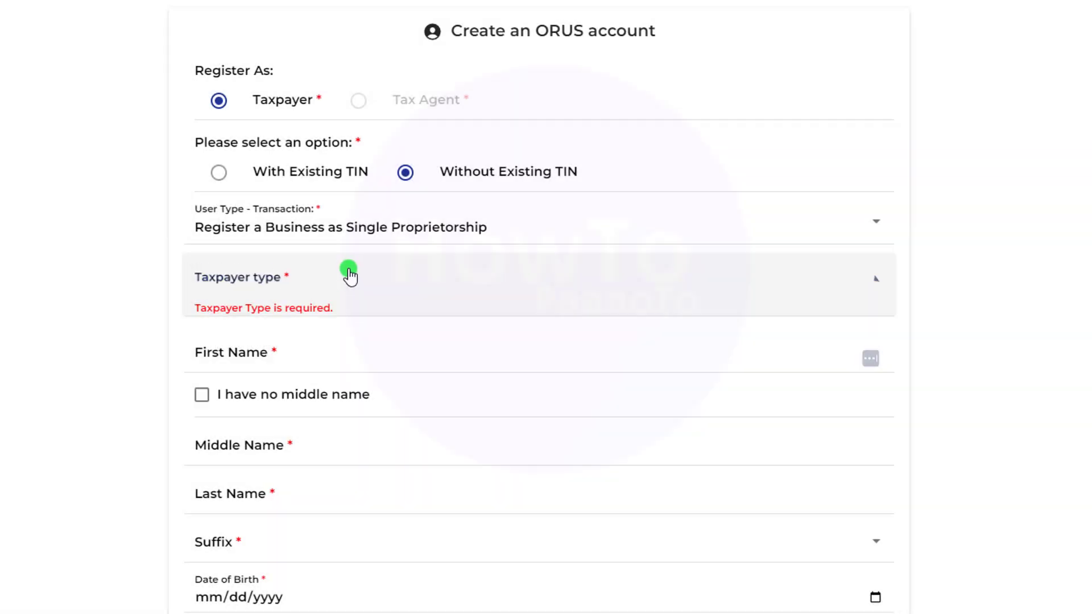
- Set Register a Business as Professional and Single Proprietorship, then pick the OFW/OCW transaction
left_click(385, 232)
left_click(481, 373)
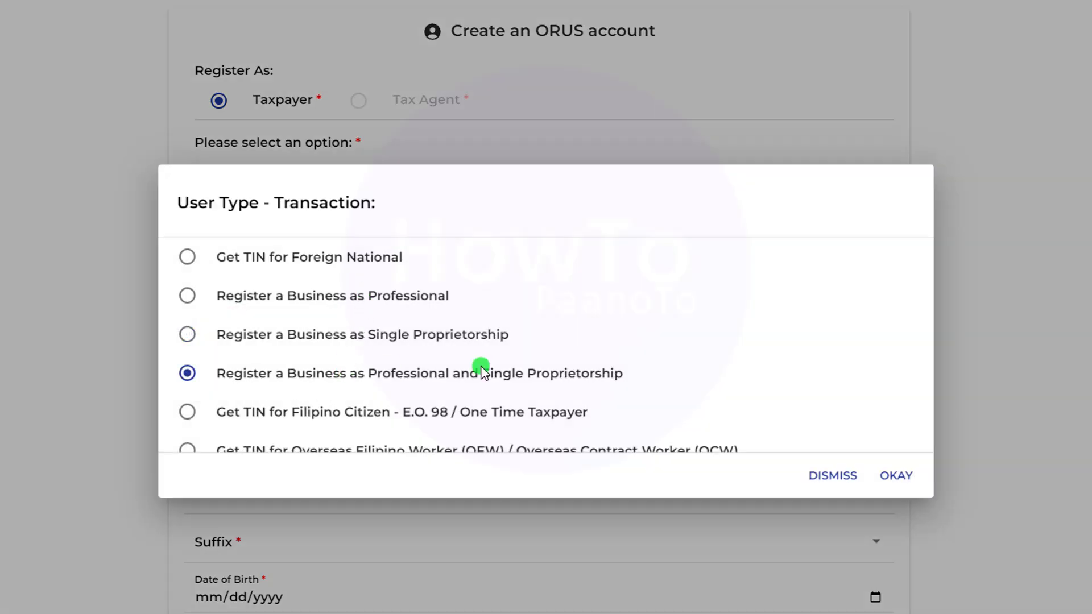
left_click(887, 476)
left_click(325, 297)
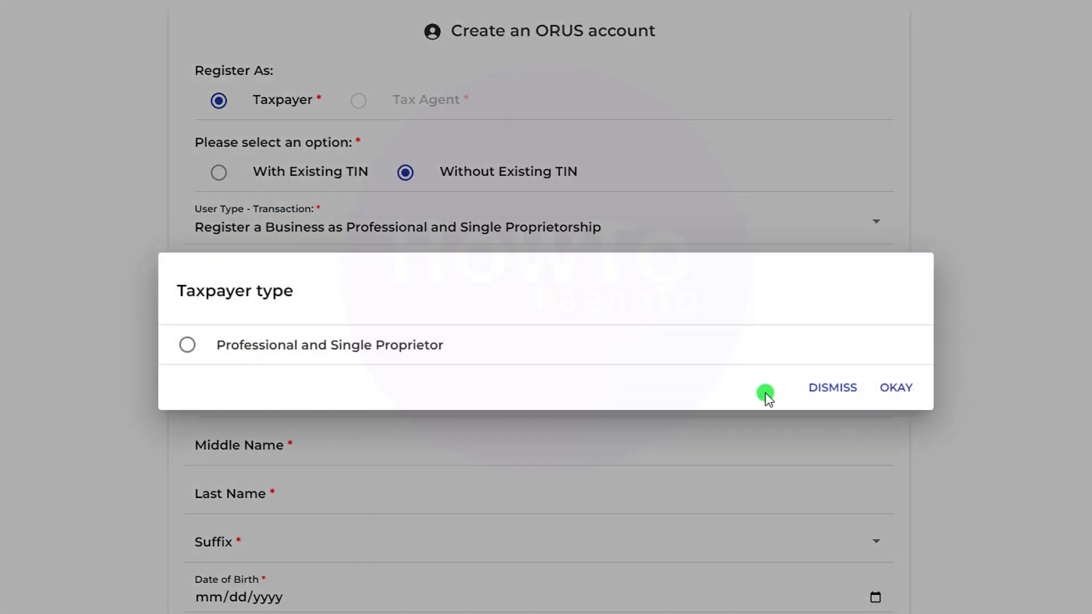
left_click(830, 387)
left_click(490, 230)
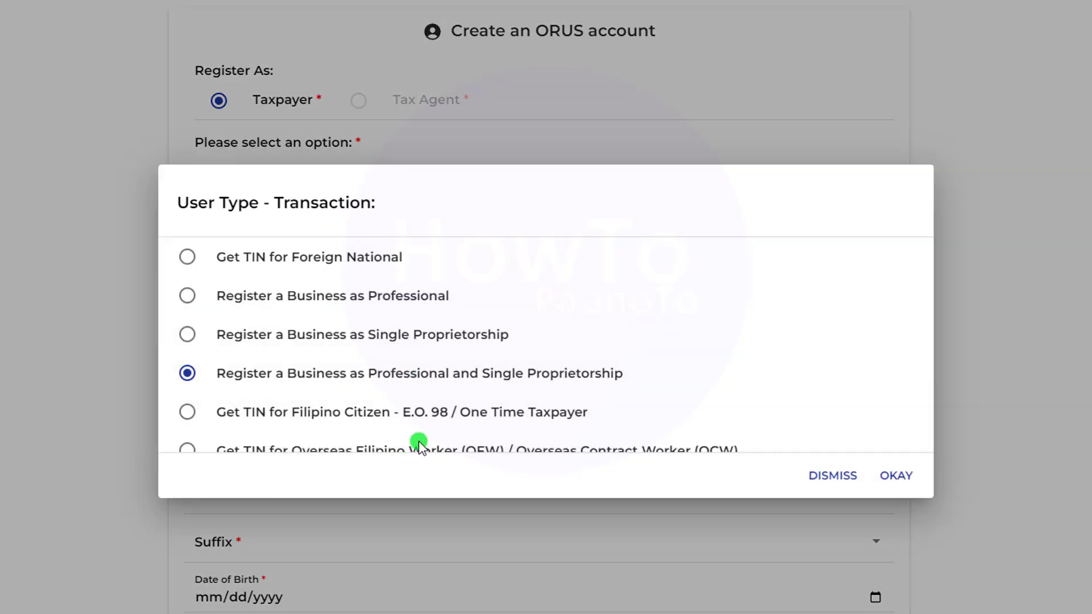
left_click(187, 444)
- Confirm OFW/OCW, then switch back to Get TIN for Filipino Citizen - E.O. 98 / One Time Taxpayer
left_click(896, 476)
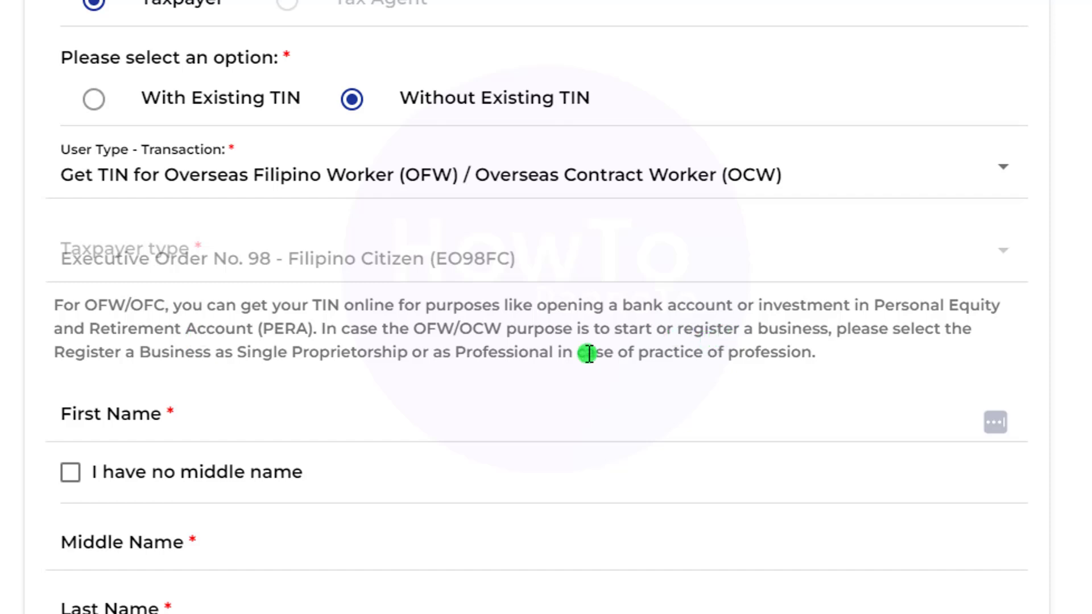
left_click(478, 181)
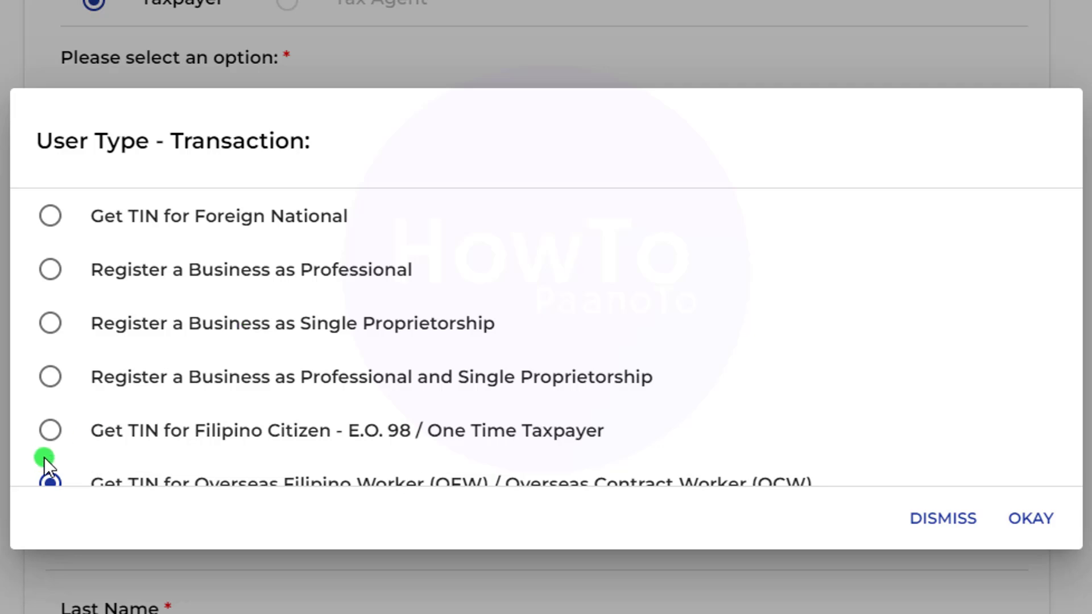
left_click(51, 431)
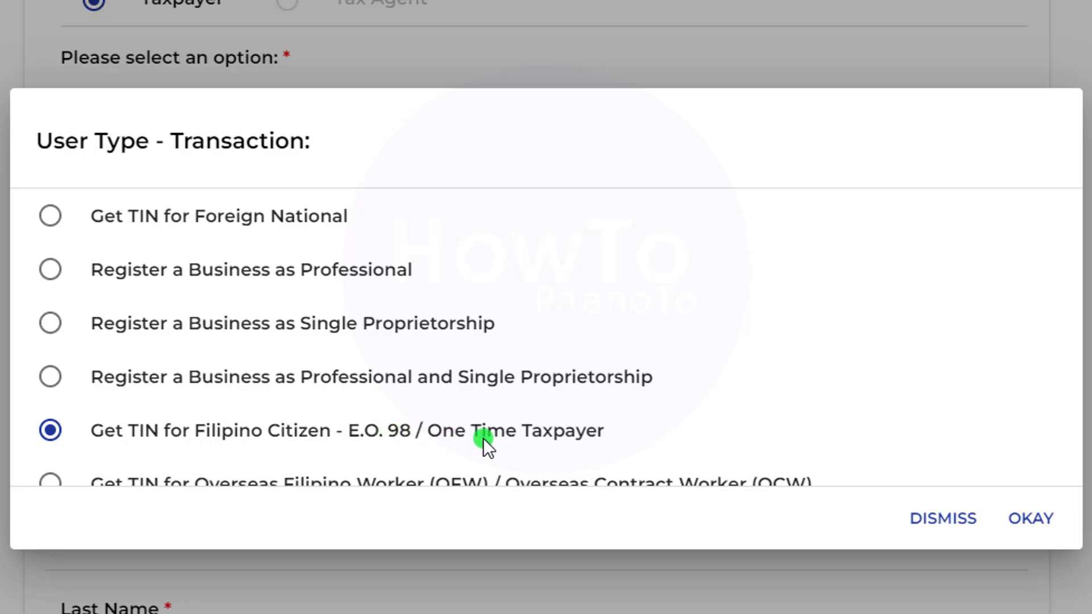
left_click(1031, 518)
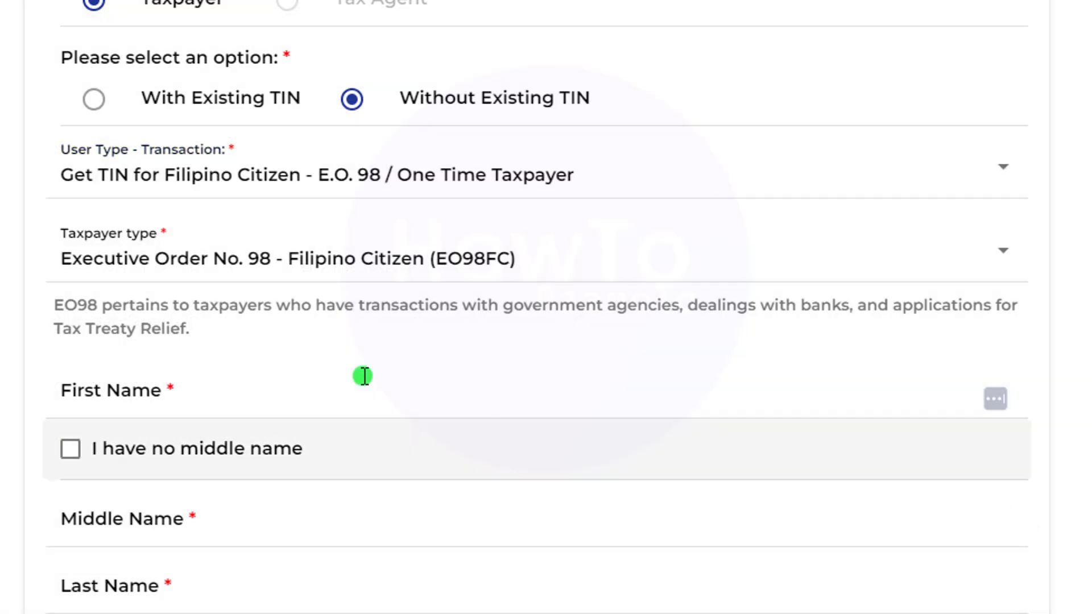
left_click(476, 272)
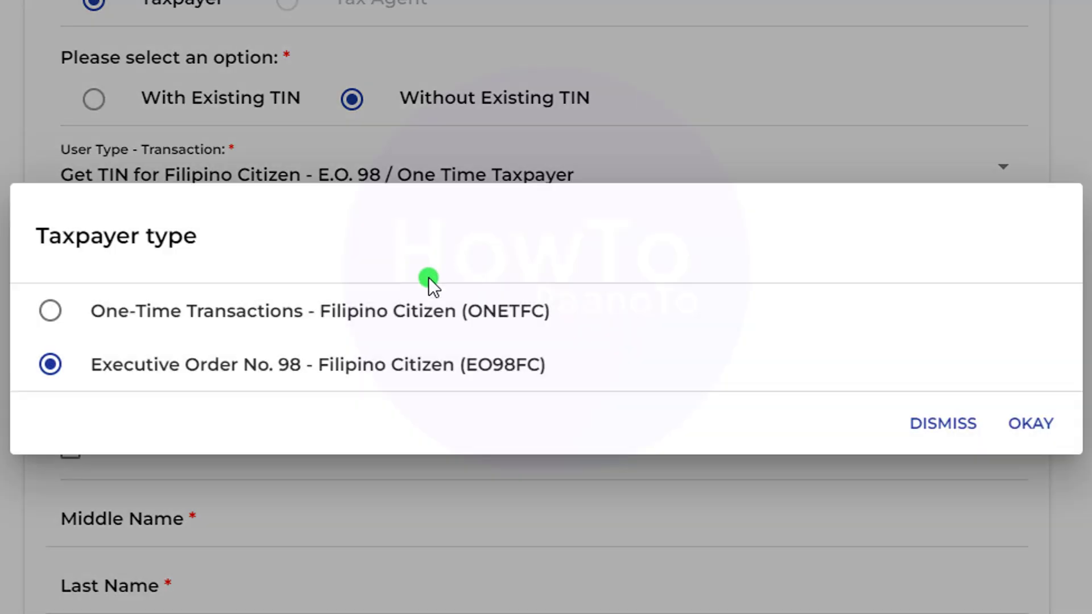
left_click(223, 308)
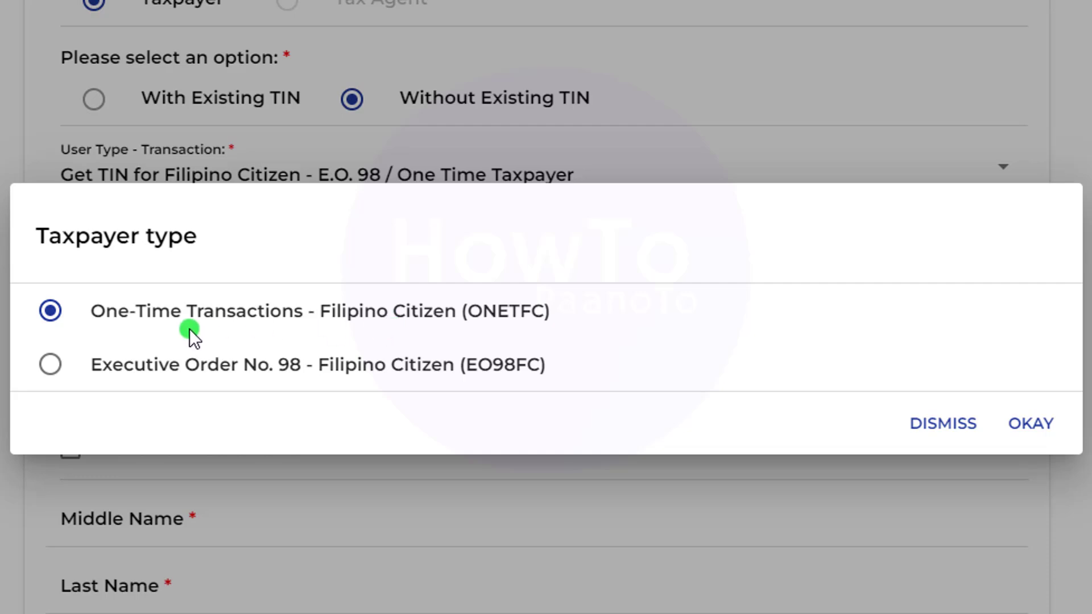
left_click(50, 365)
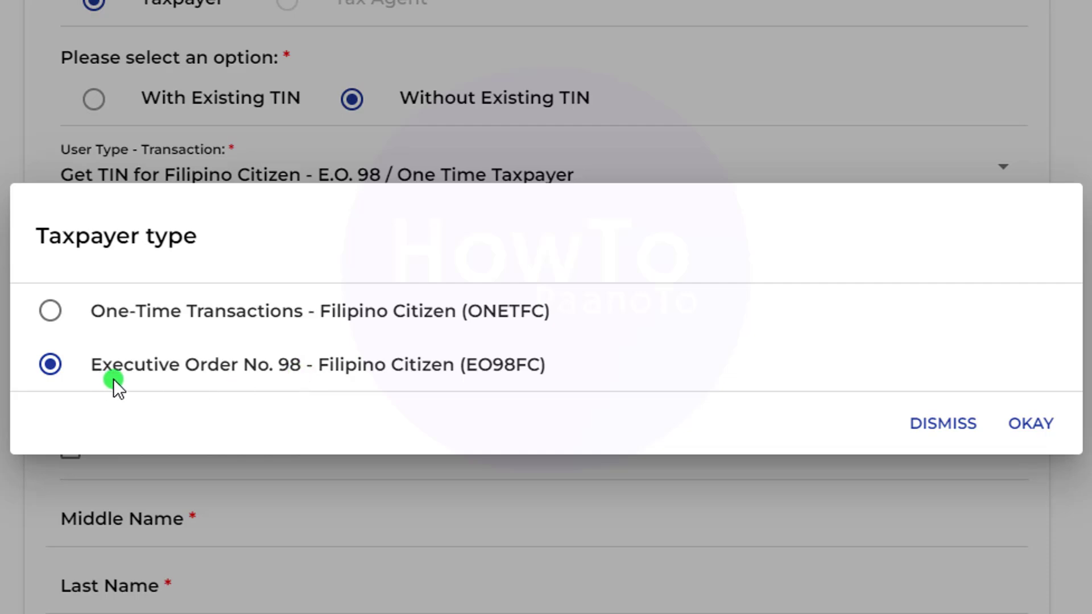
left_click(1032, 425)
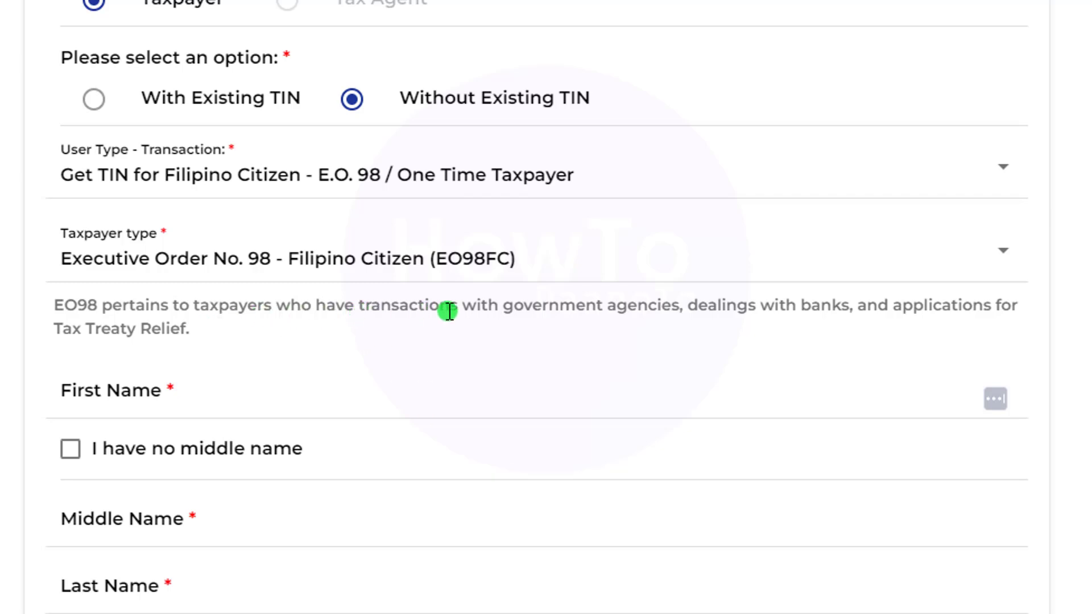
left_click_drag(409, 307, 582, 307)
left_click_drag(680, 306, 511, 307)
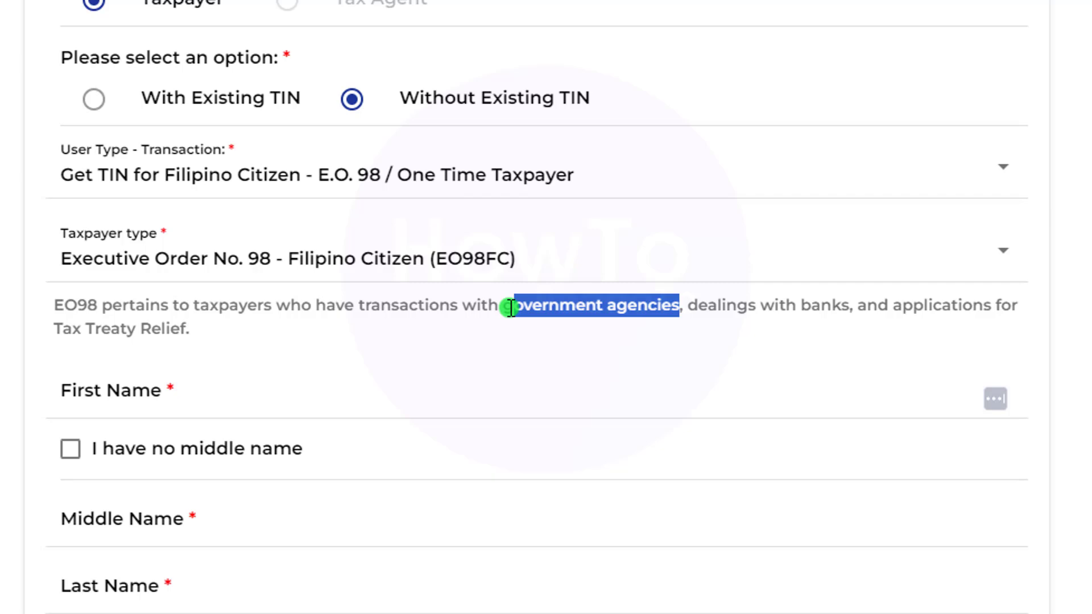
left_click(731, 319)
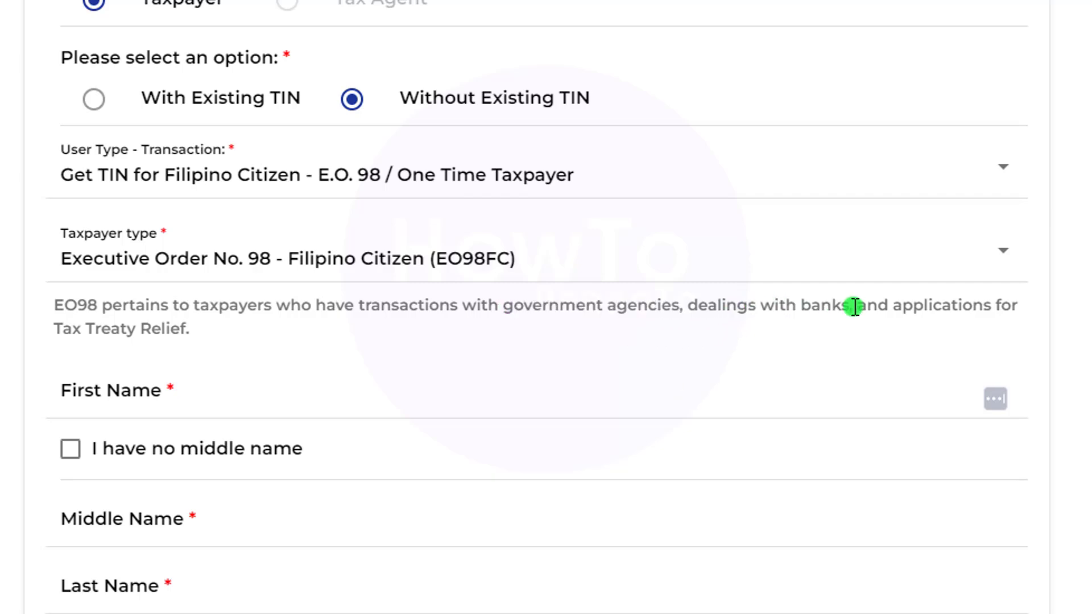
left_click_drag(853, 307, 704, 310)
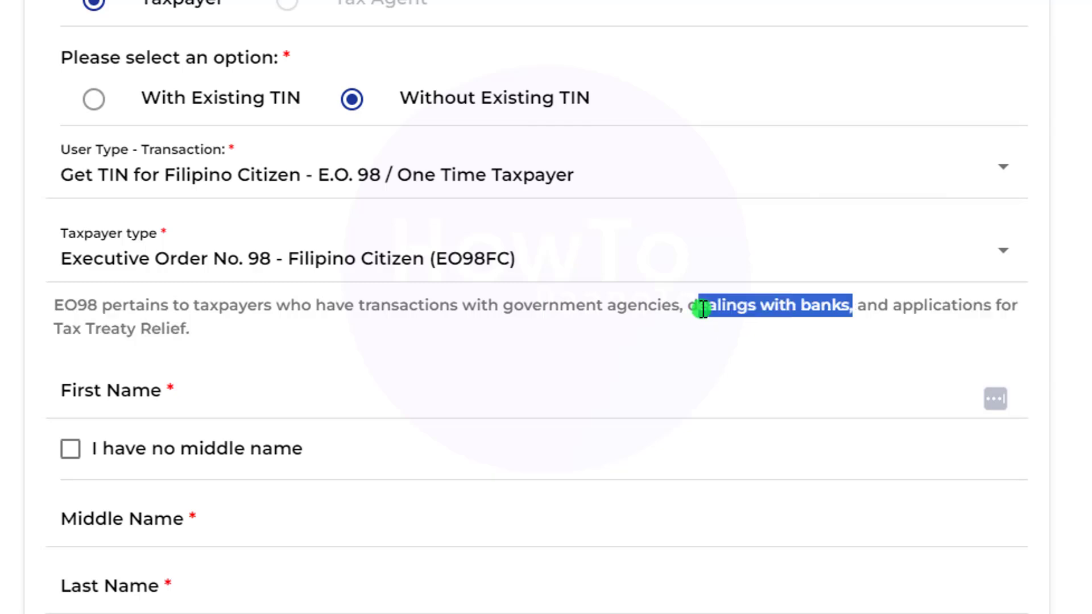
left_click(914, 310)
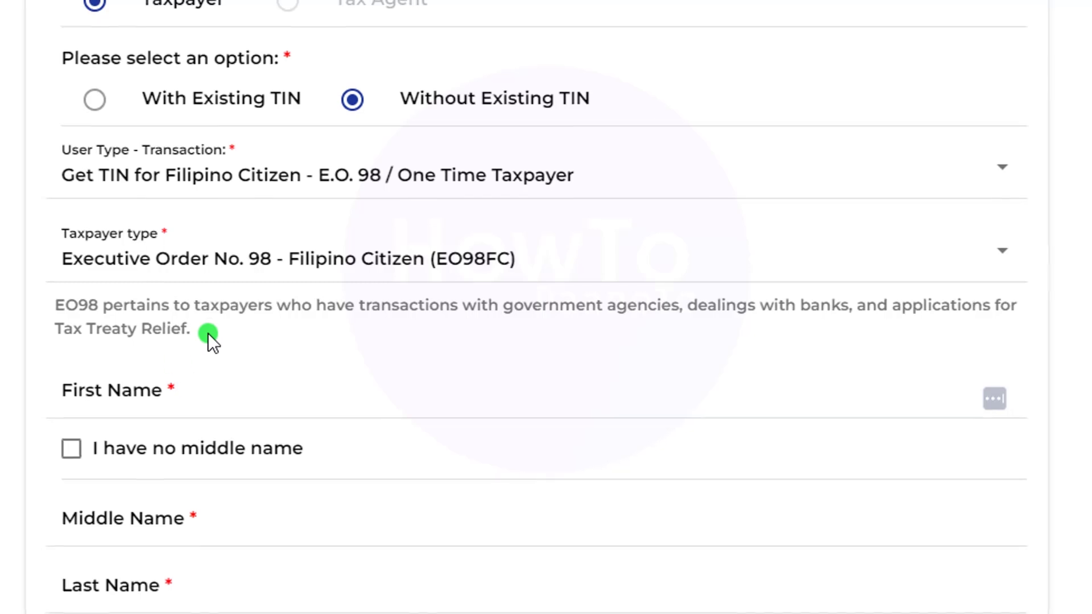
left_click(249, 413)
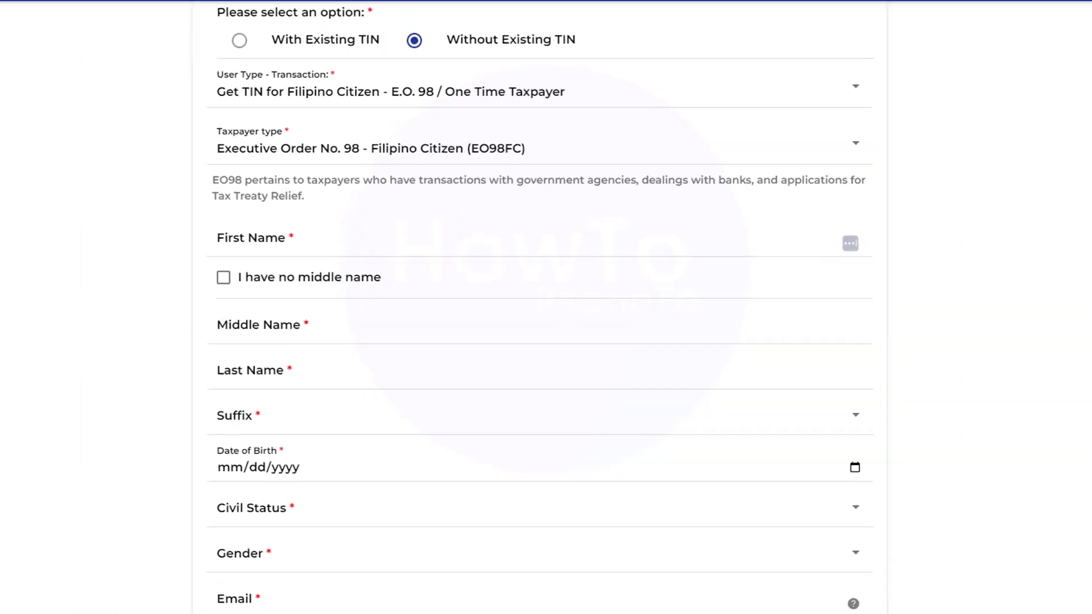
- Enter the taxpayer's first, middle and last names and set the suffix to N/A
left_click(376, 269)
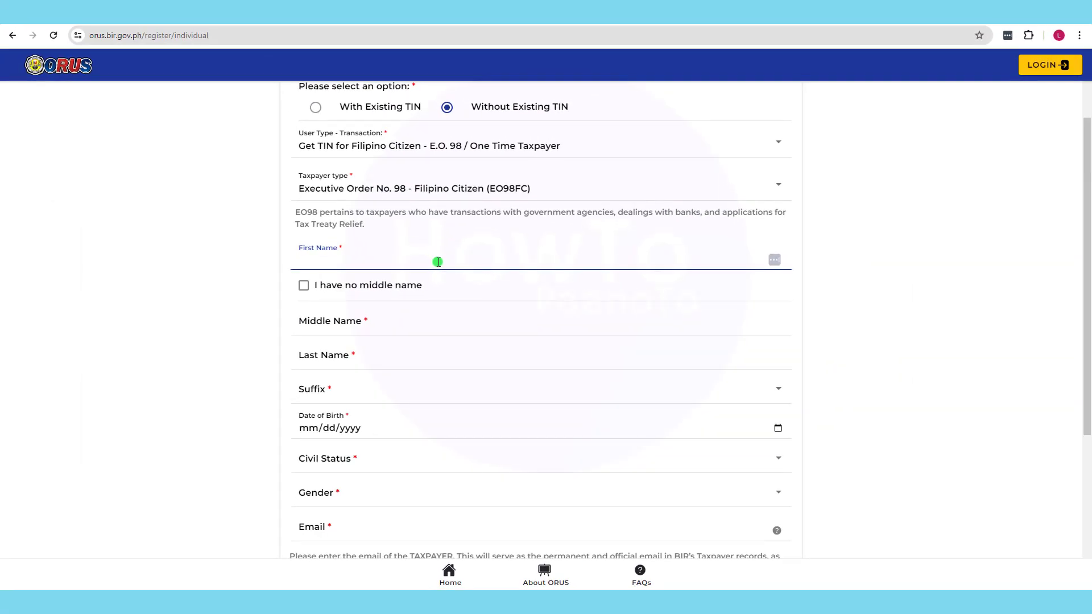
key("Tab")
key("Tab")
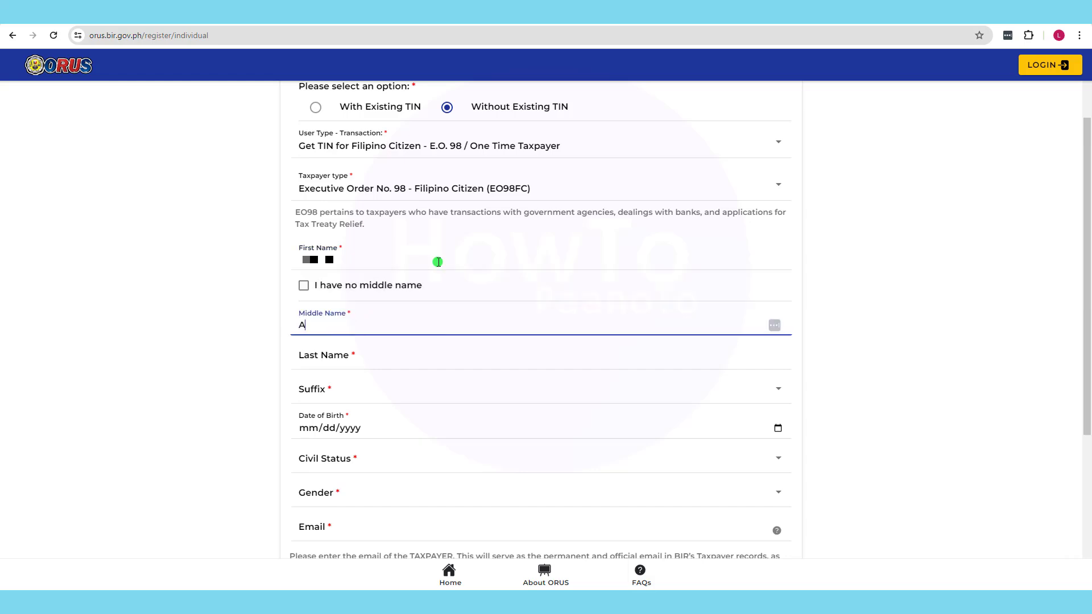
key("Tab")
type("D")
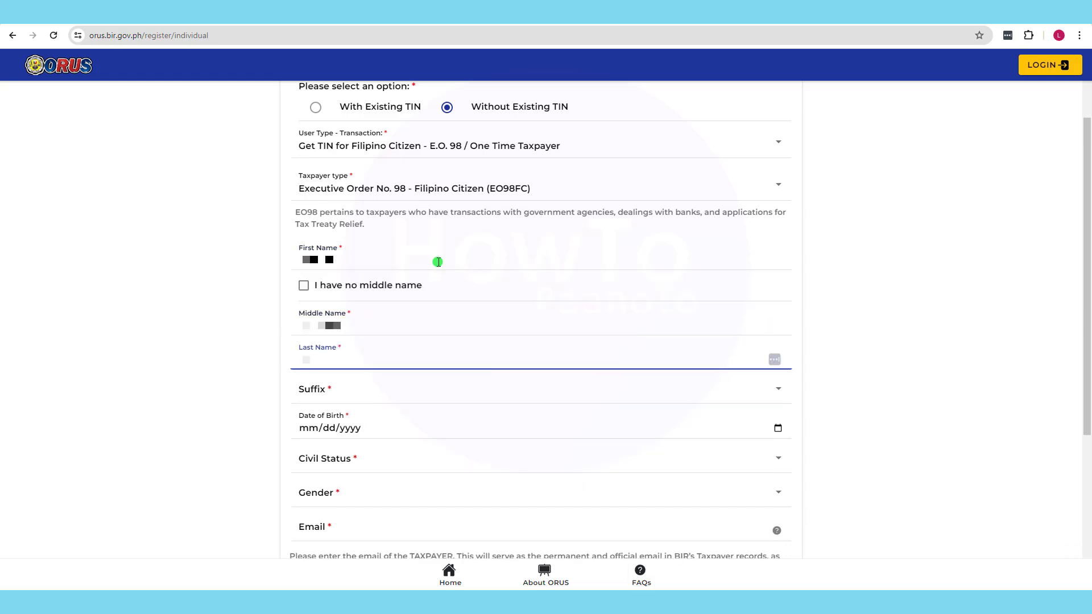
type("ela")
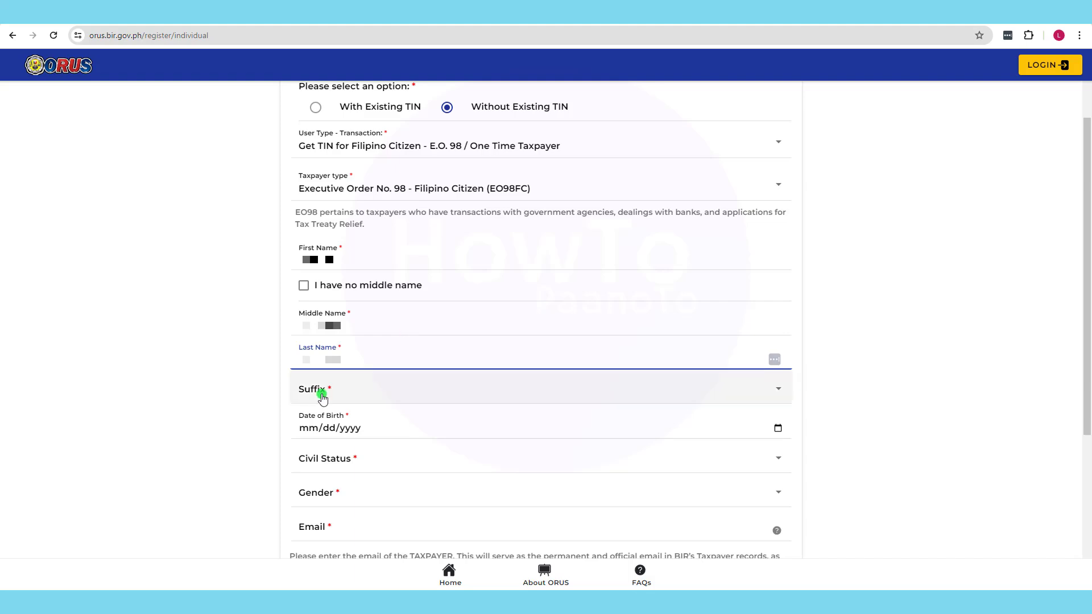
left_click(318, 389)
left_click(322, 269)
left_click(800, 431)
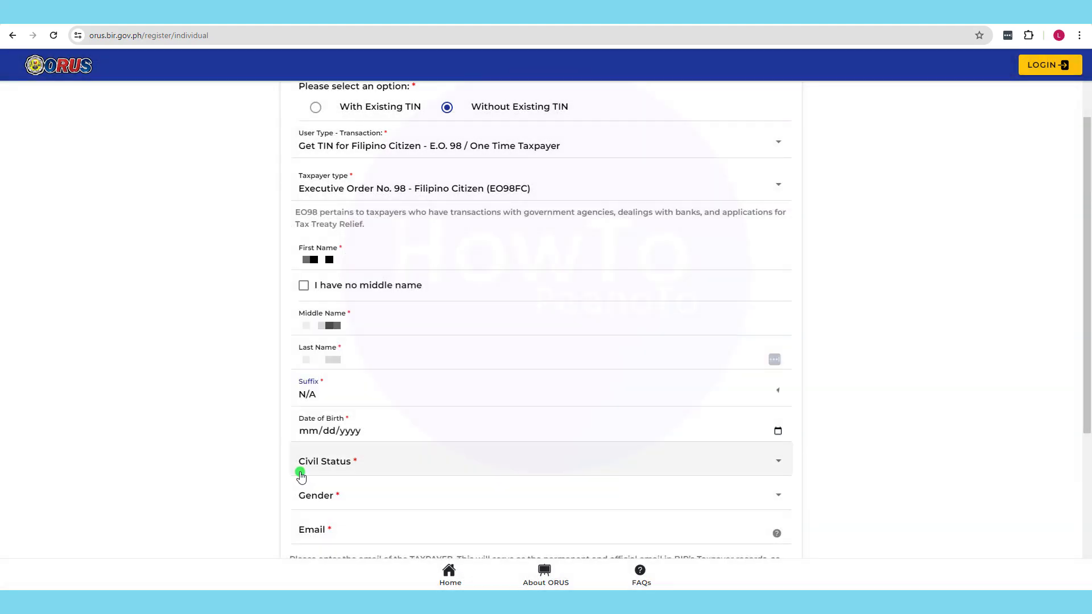
left_click(301, 467)
left_click(756, 373)
left_click(316, 432)
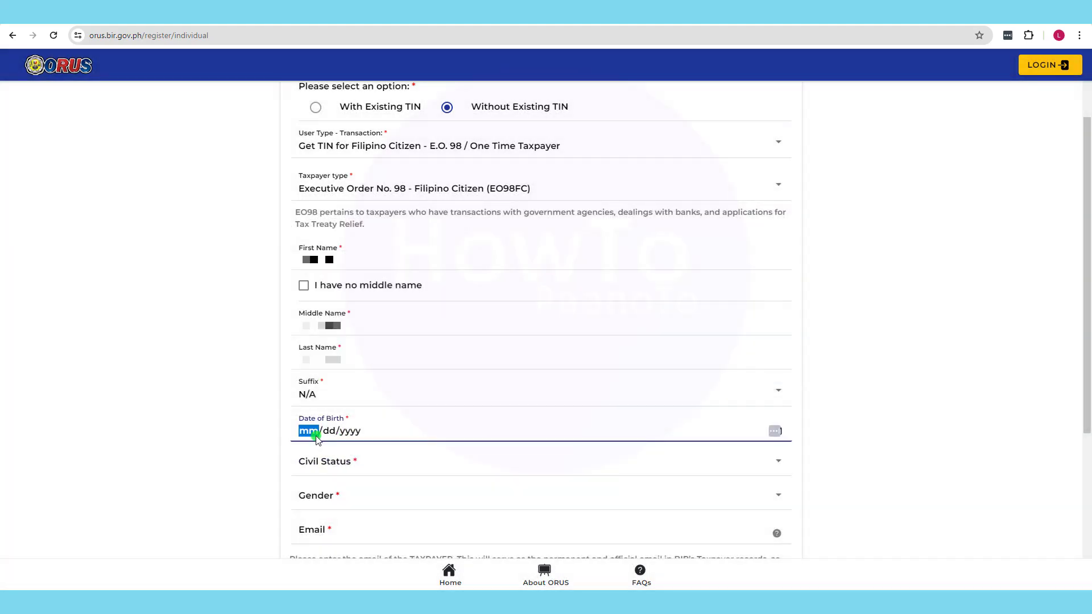
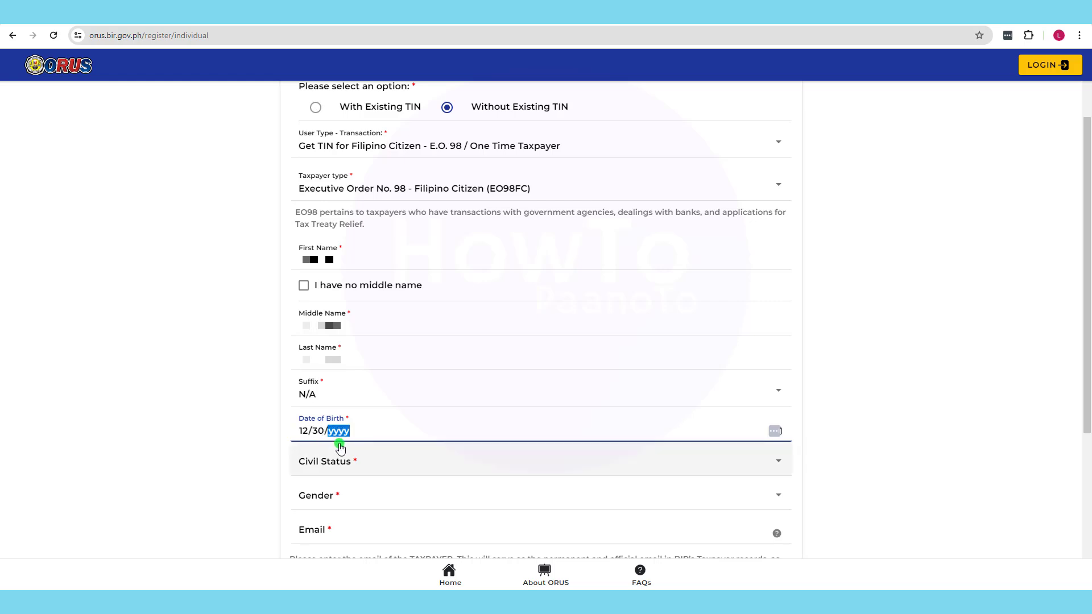
- Set the civil status to Single, correcting an accidental Married choice
left_click(343, 462)
left_click(327, 316)
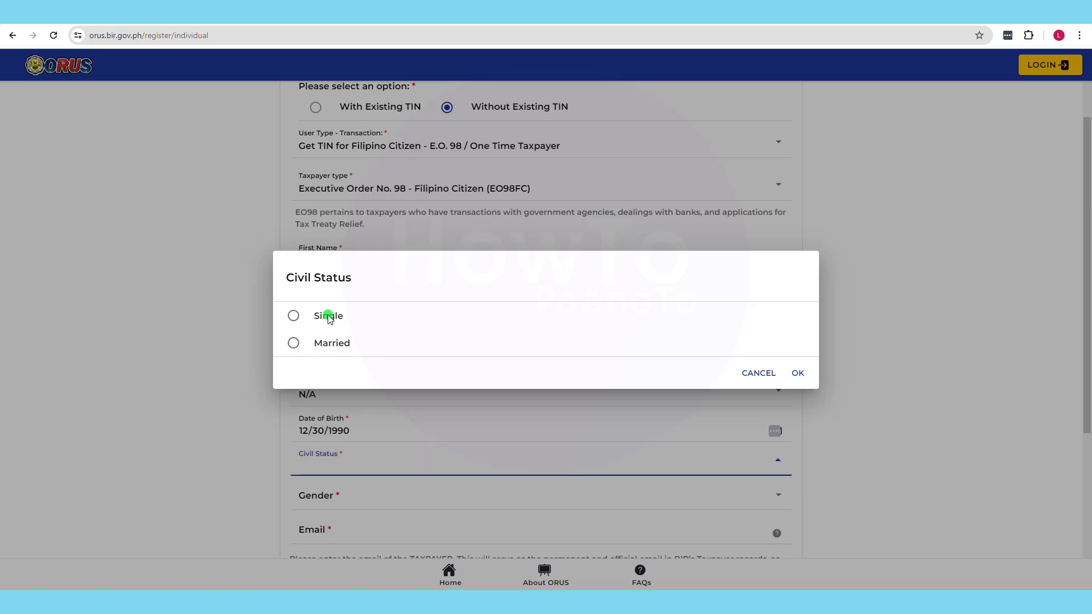
left_click(294, 343)
left_click(798, 373)
left_click_drag(1084, 348, 1084, 423)
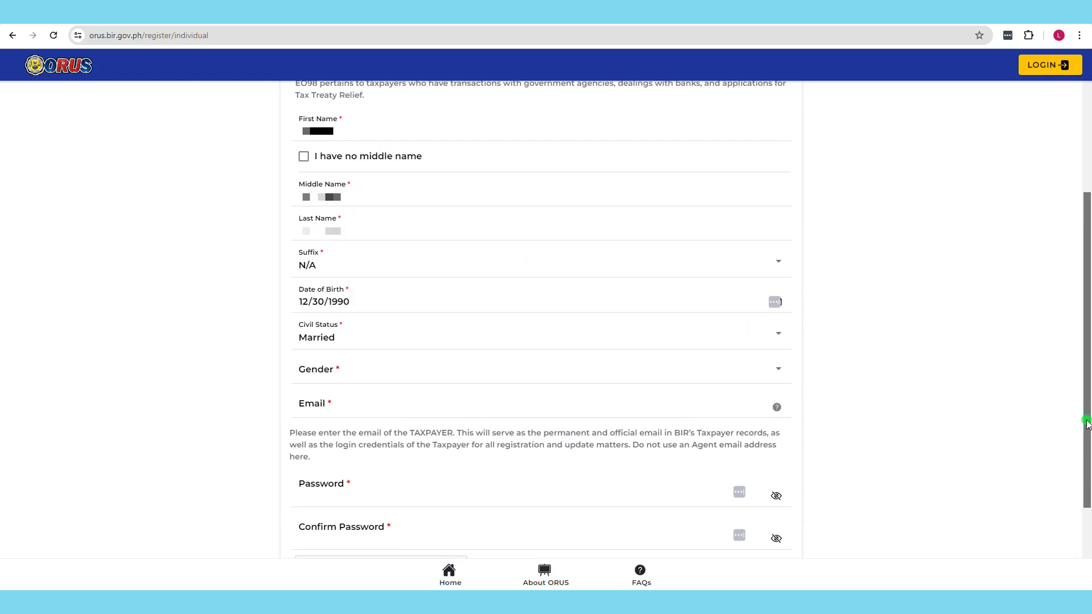
left_click(328, 347)
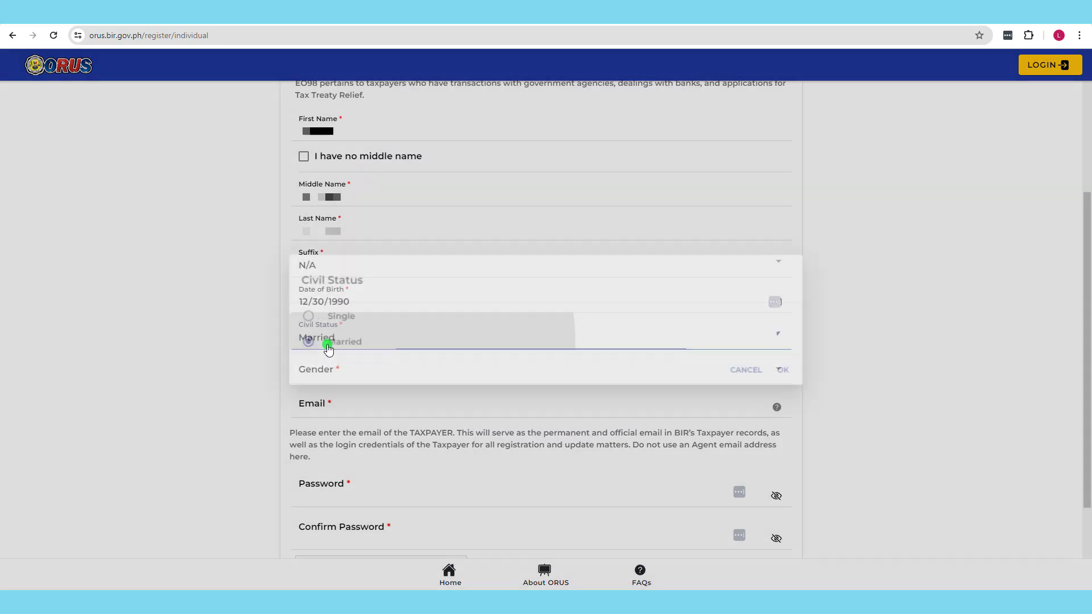
left_click(294, 314)
left_click(787, 375)
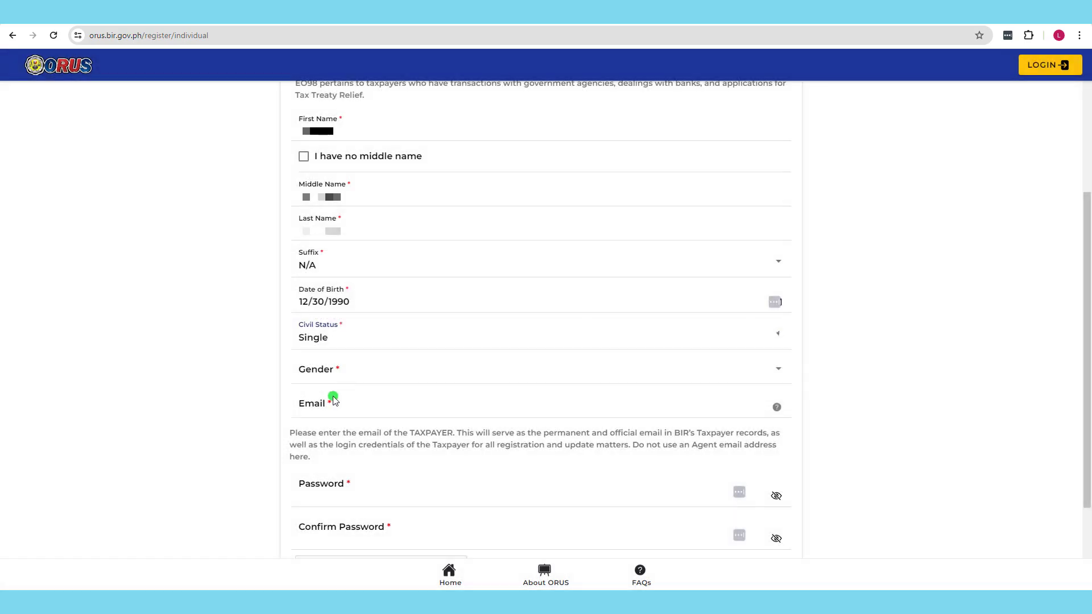
- Set the gender to Female
left_click(334, 380)
left_click(339, 320)
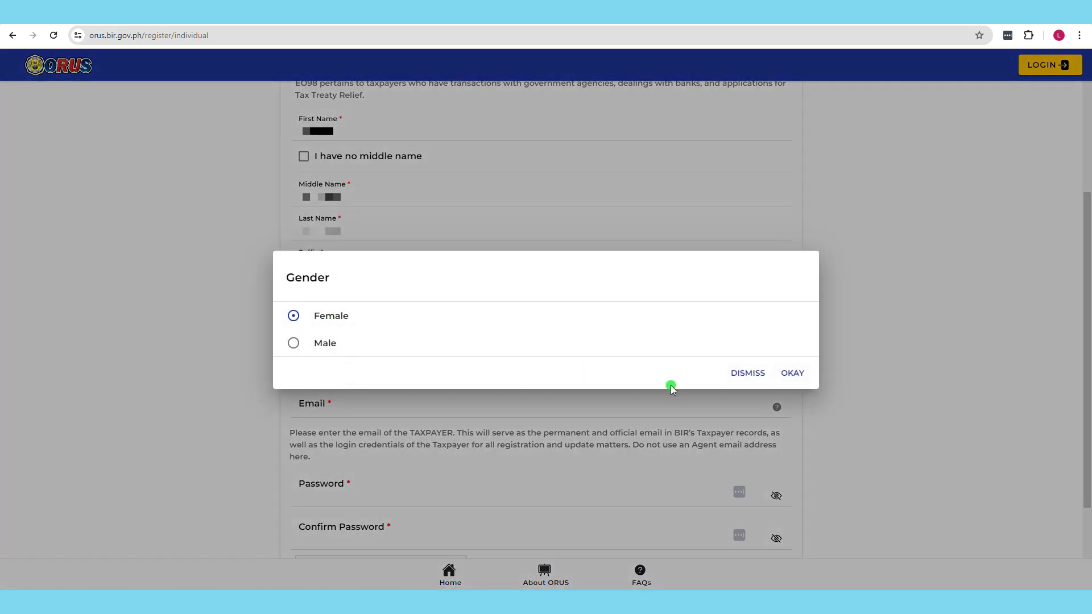
left_click(785, 376)
left_click(319, 412)
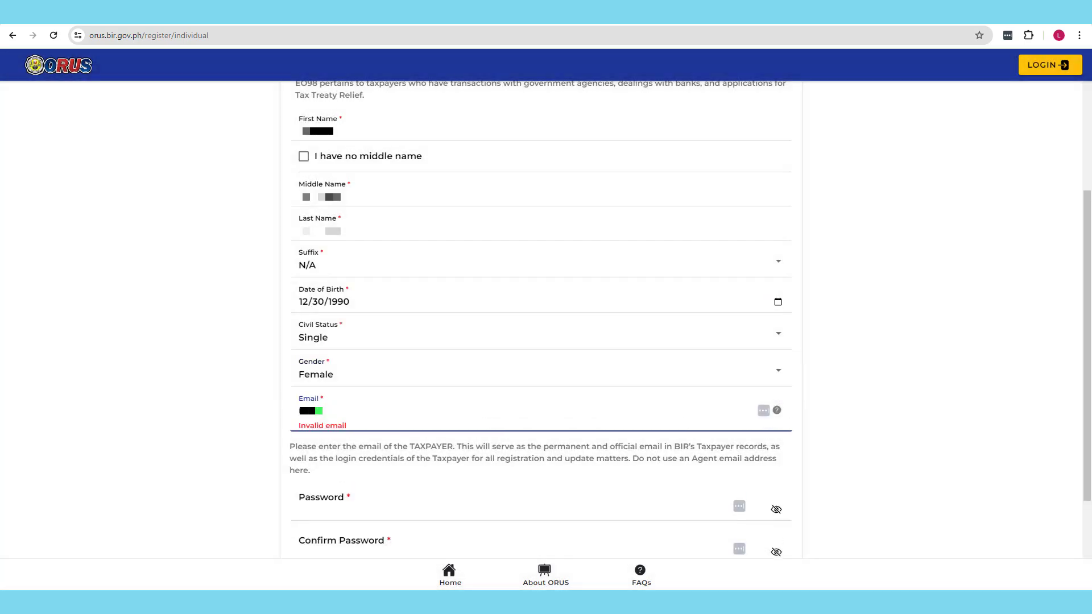
- Enter the taxpayer's Gmail address and acknowledge the permanent official email notice
type(".com")
type("@gmail.com")
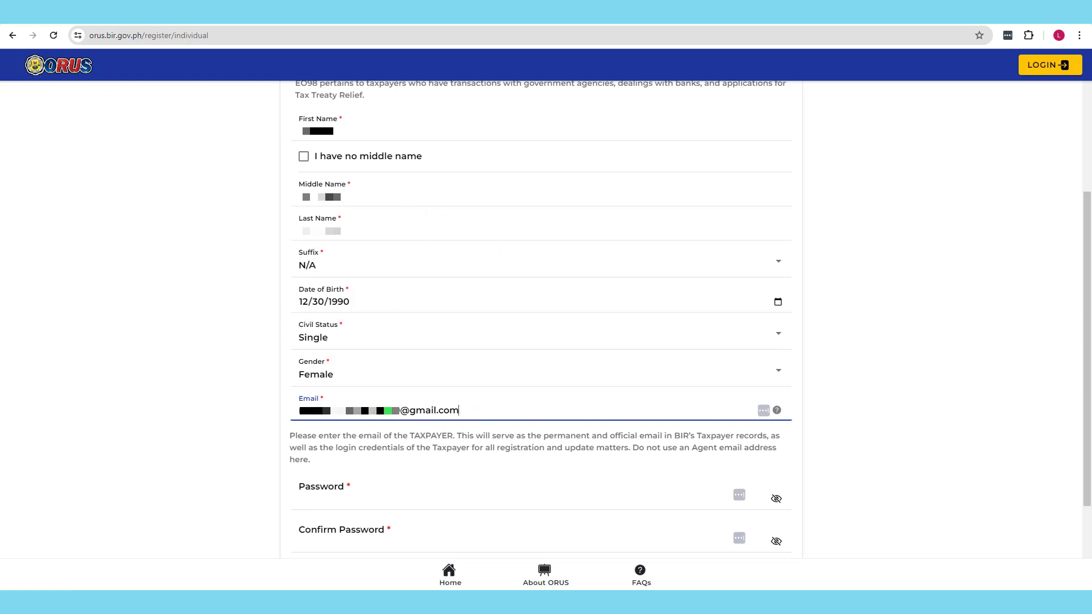
left_click(364, 501)
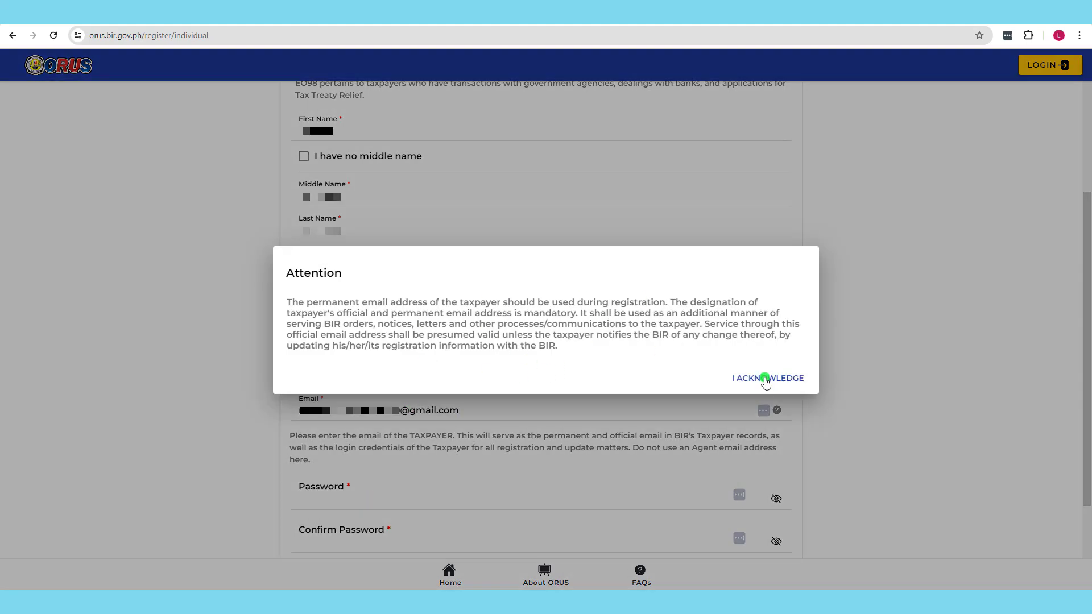
left_click(765, 379)
left_click(323, 499)
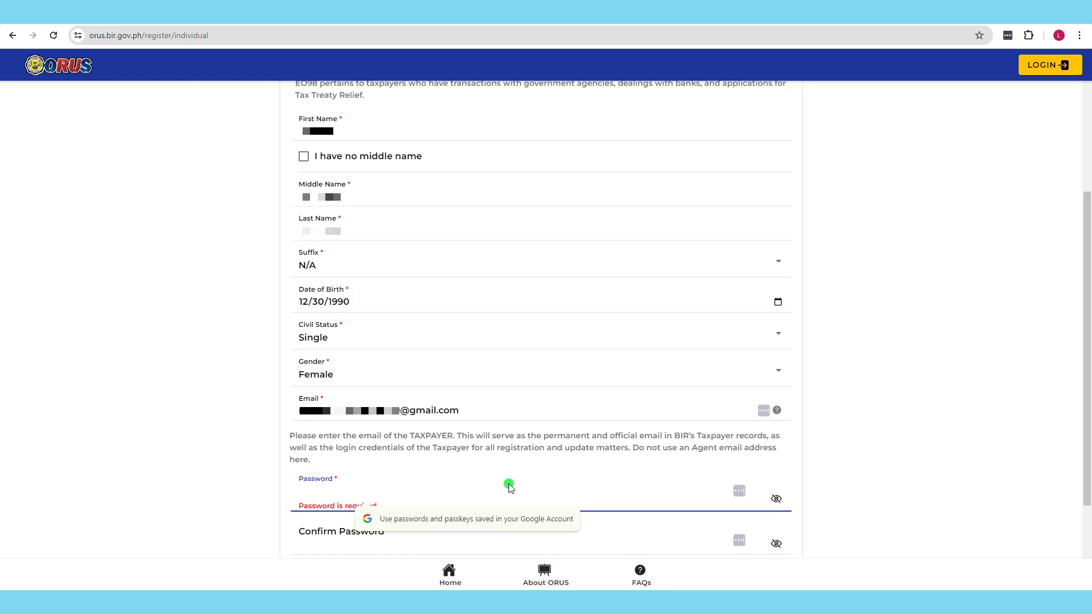
- Type the account password in both fields, fix the confirmation mismatch, and tick reCAPTCHA
type("••••••••••")
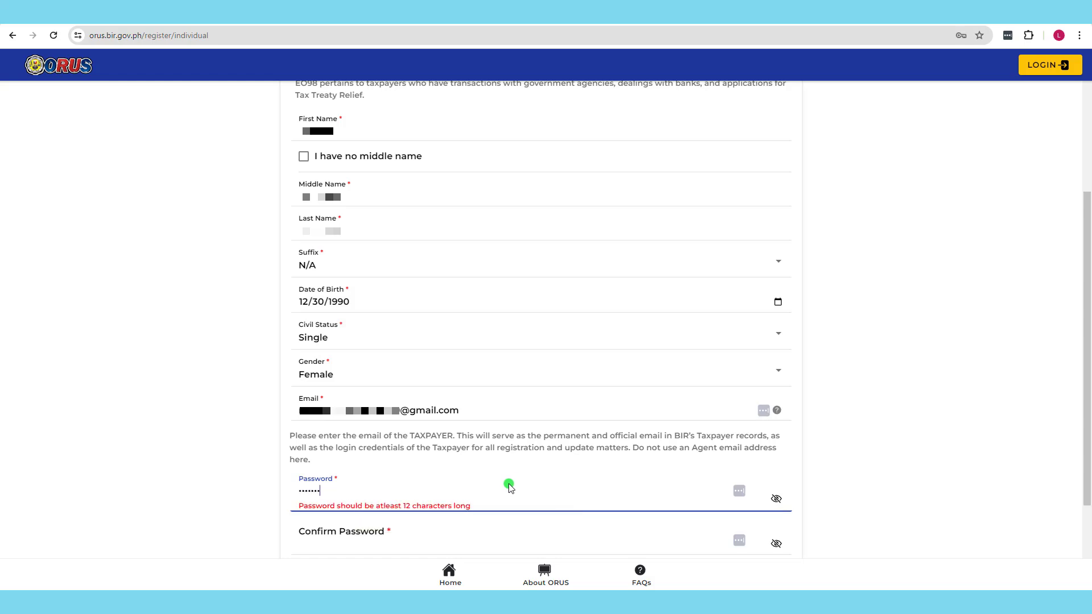
type("•••")
left_click(324, 538)
type("••••••••")
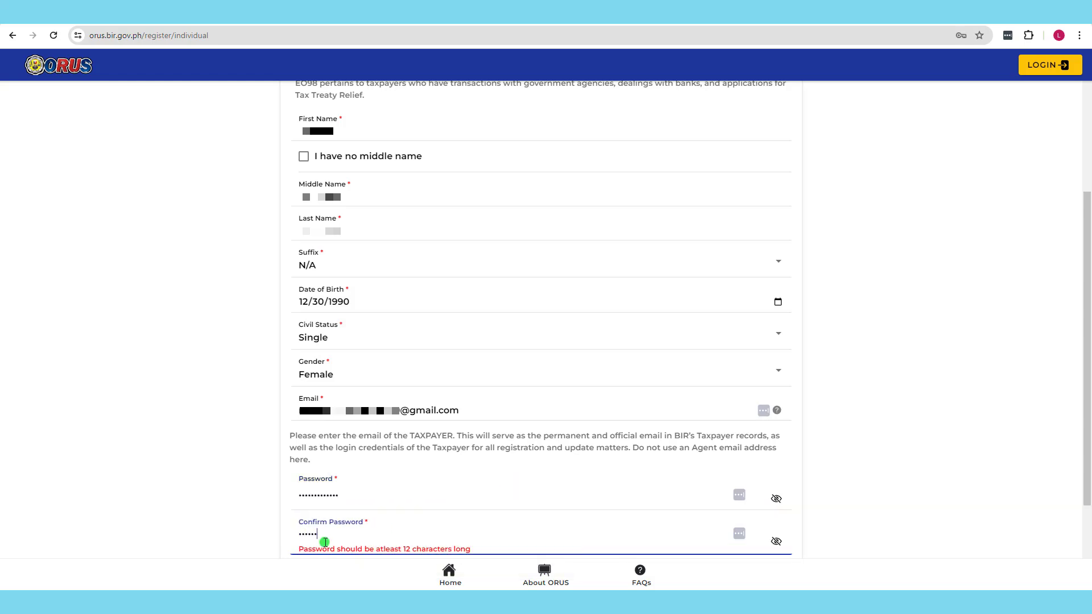
type("•••••")
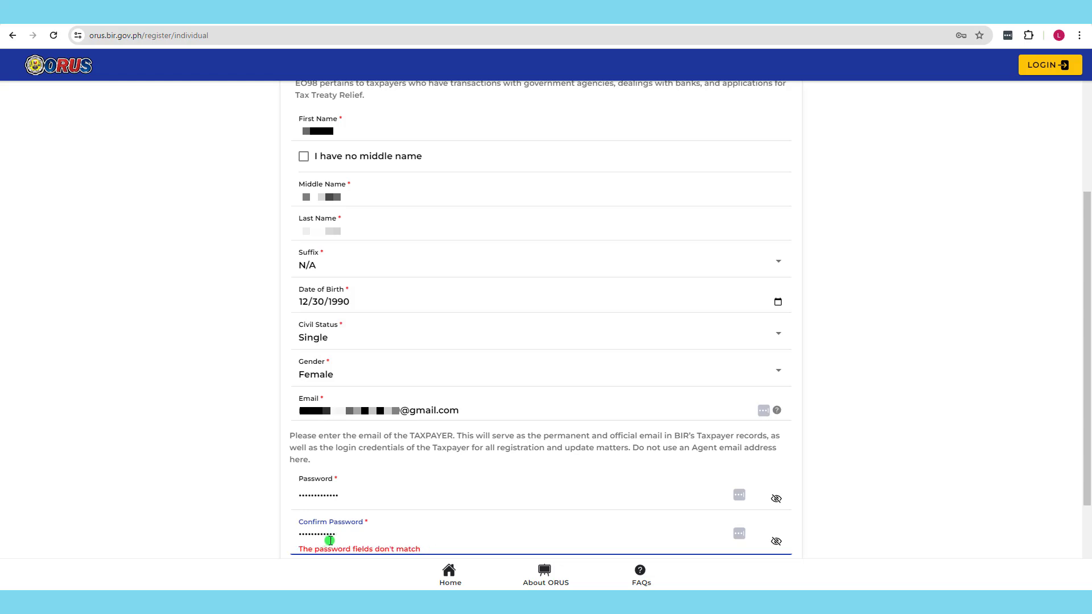
left_click(776, 499)
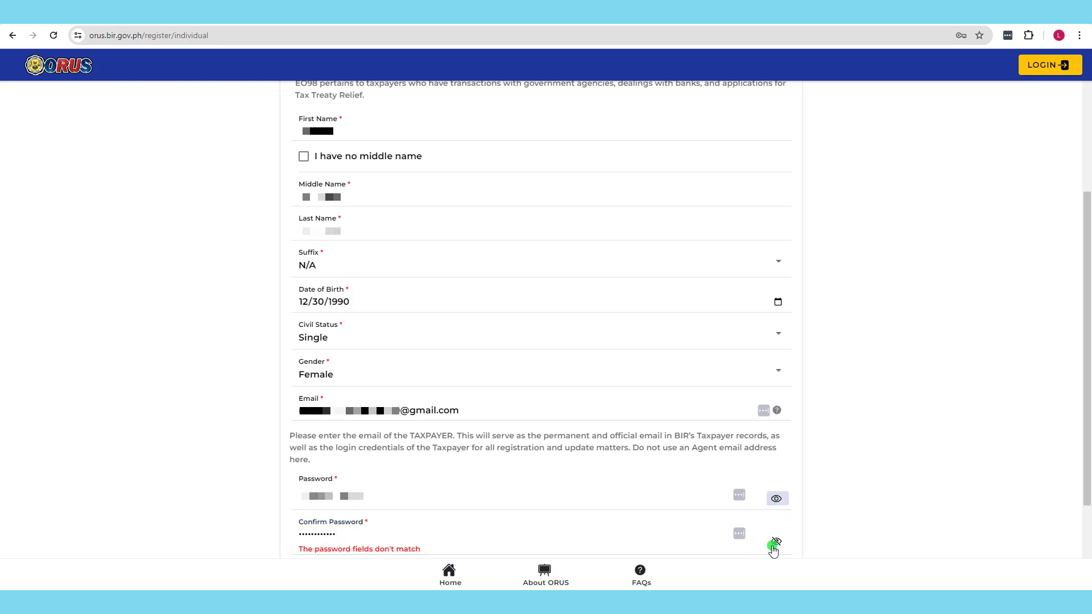
left_click(777, 541)
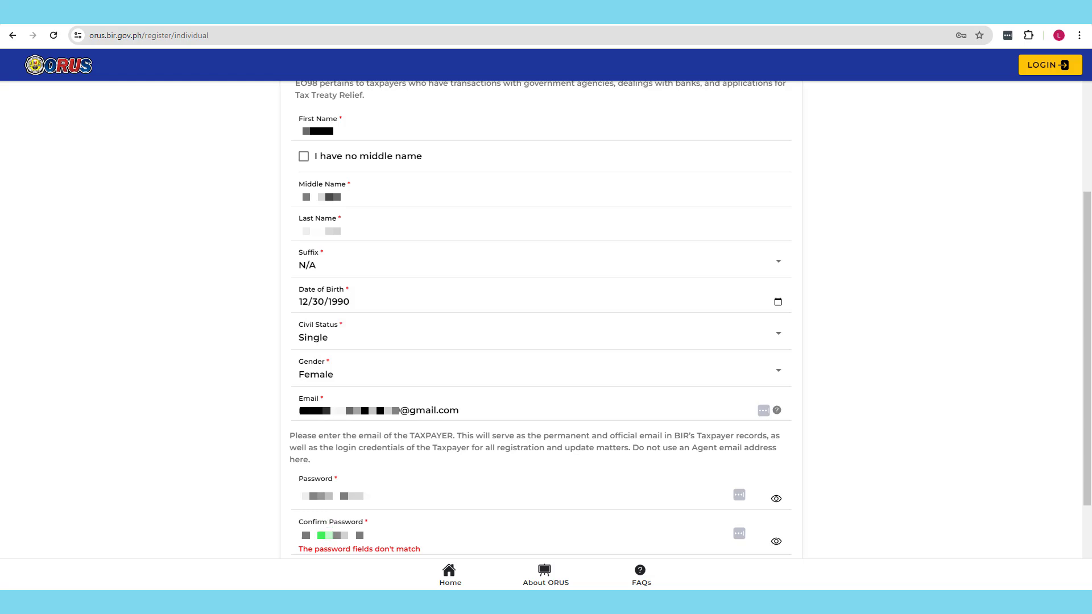
left_click(334, 513)
type("1")
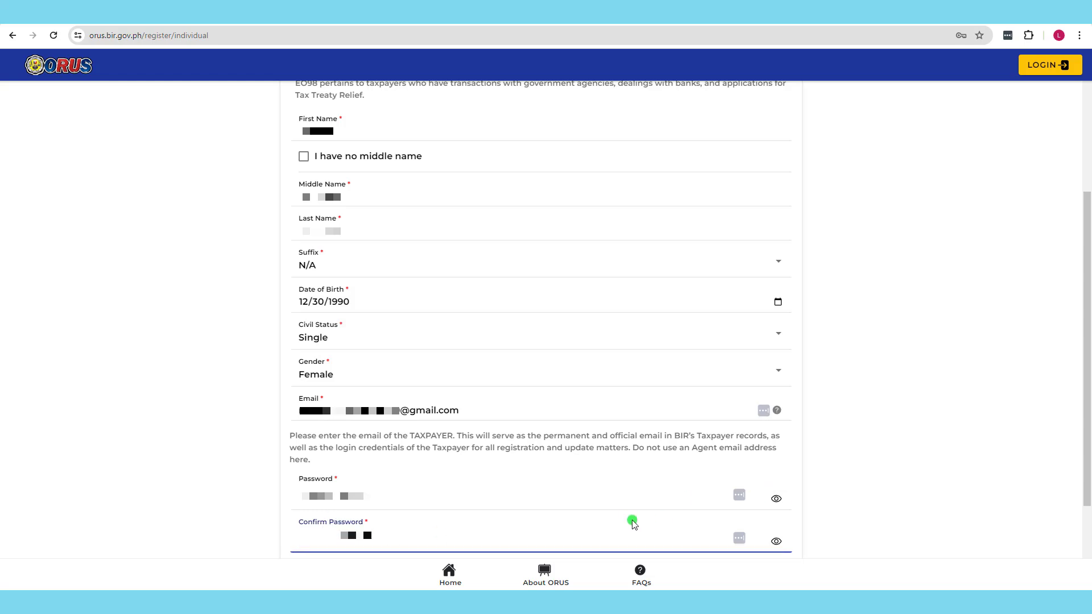
left_click(776, 496)
left_click(775, 541)
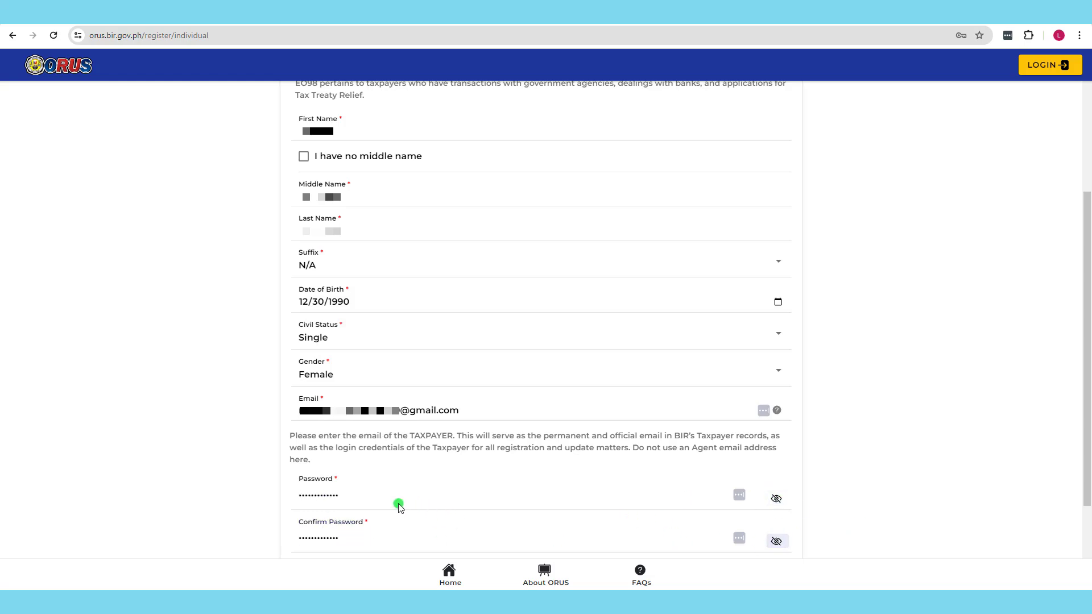
scroll(329, 499, "down", 2)
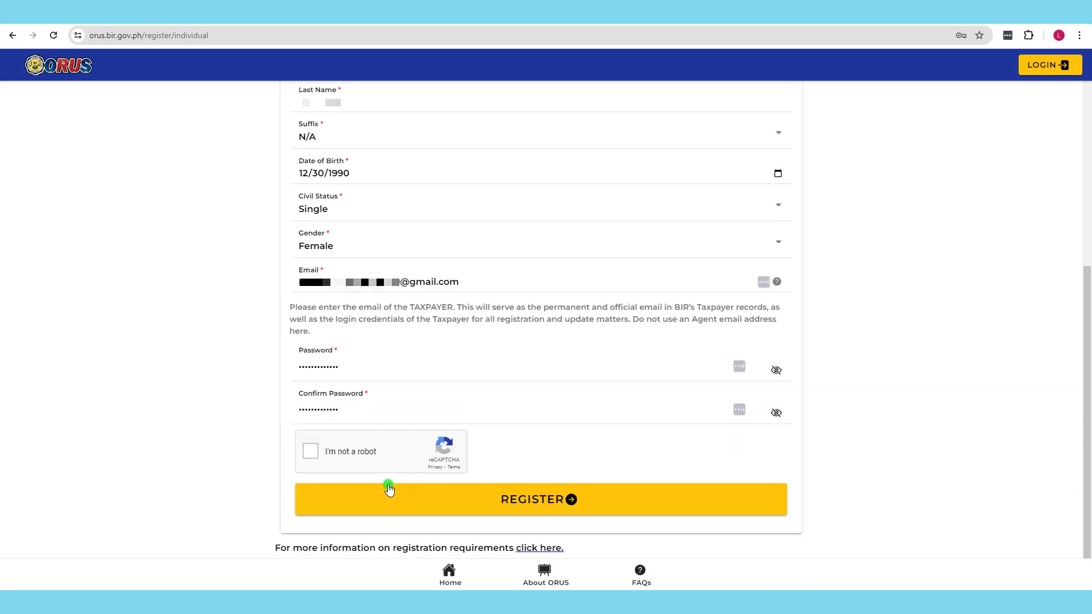
left_click(312, 451)
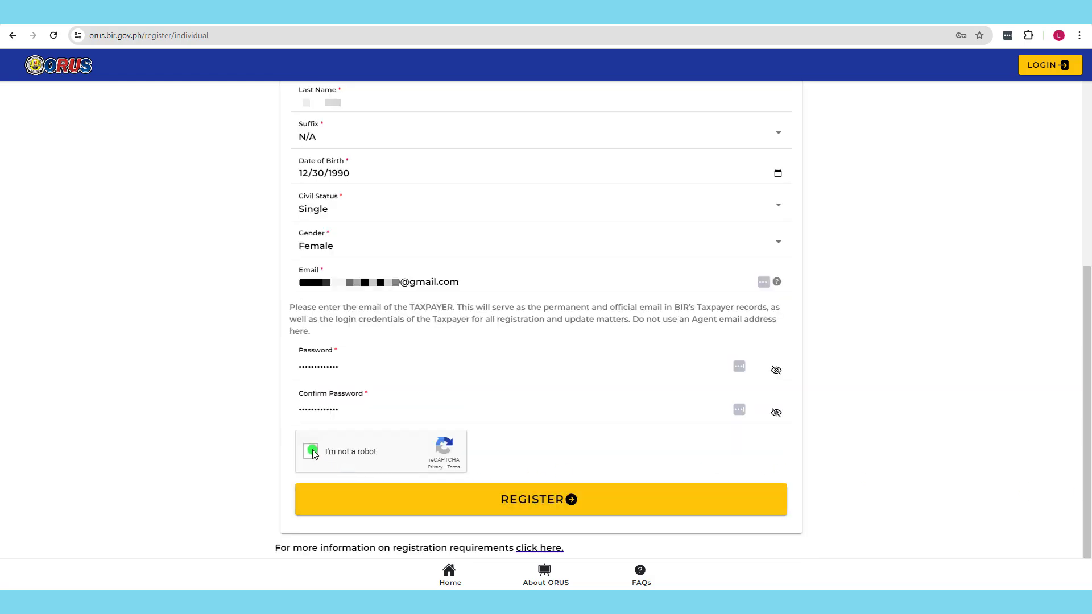
- Register the account and close the verification-email-sent notice
left_click(518, 509)
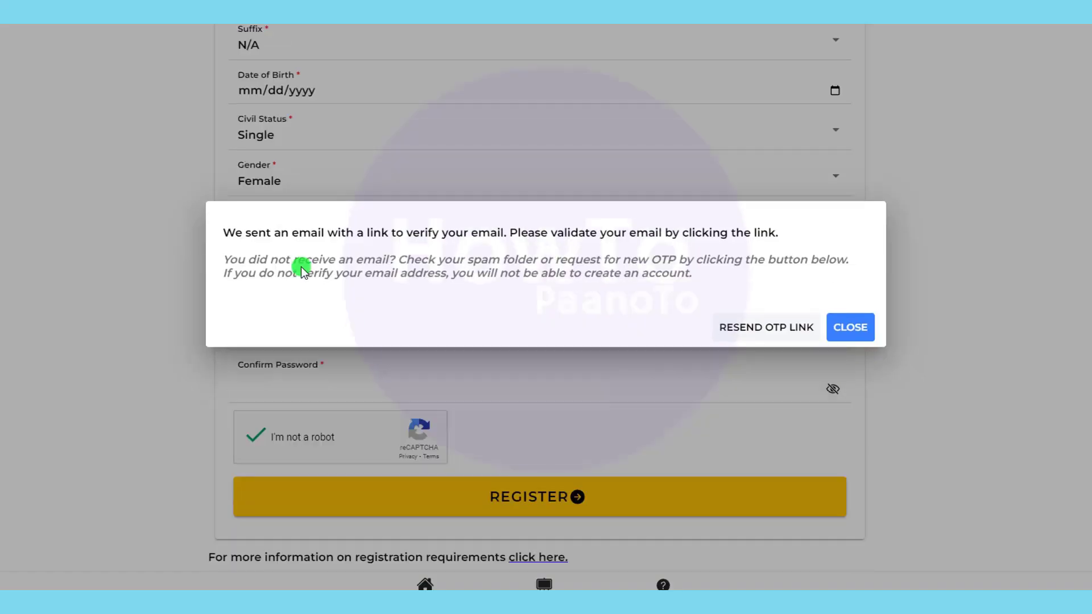
left_click(847, 332)
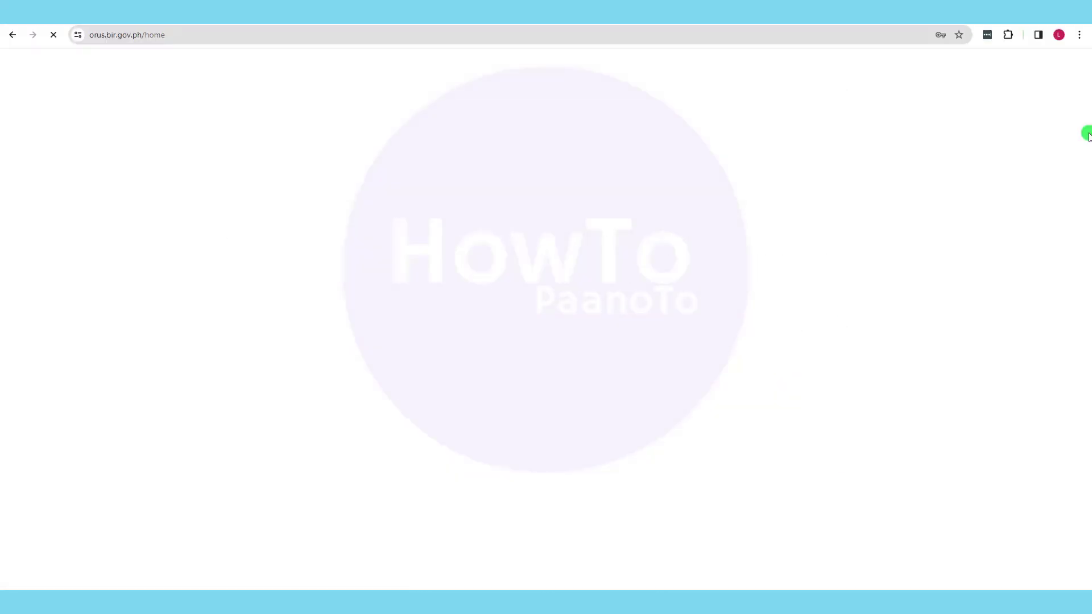
- Mark the Account Verification email as not spam and follow its VERIFY YOUR ACCOUNT link
left_click(61, 327)
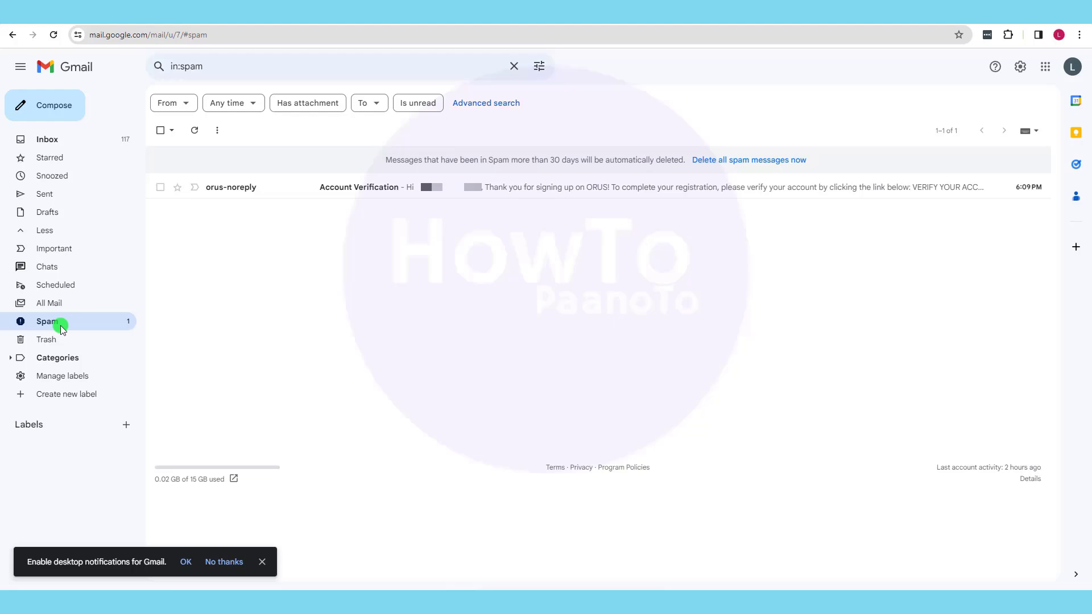
left_click(358, 187)
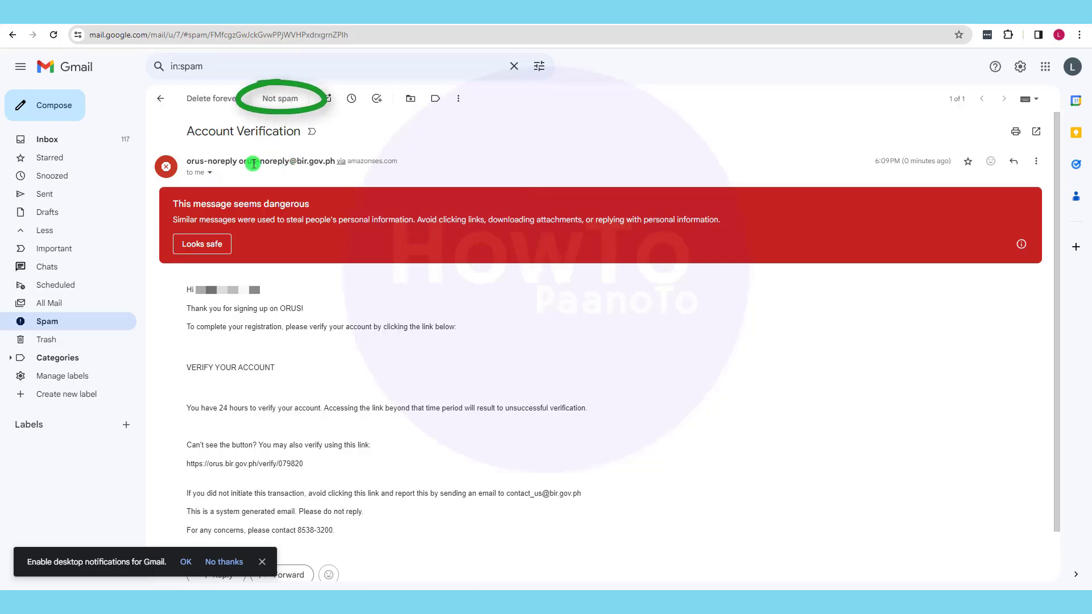
mouse_move(280, 161)
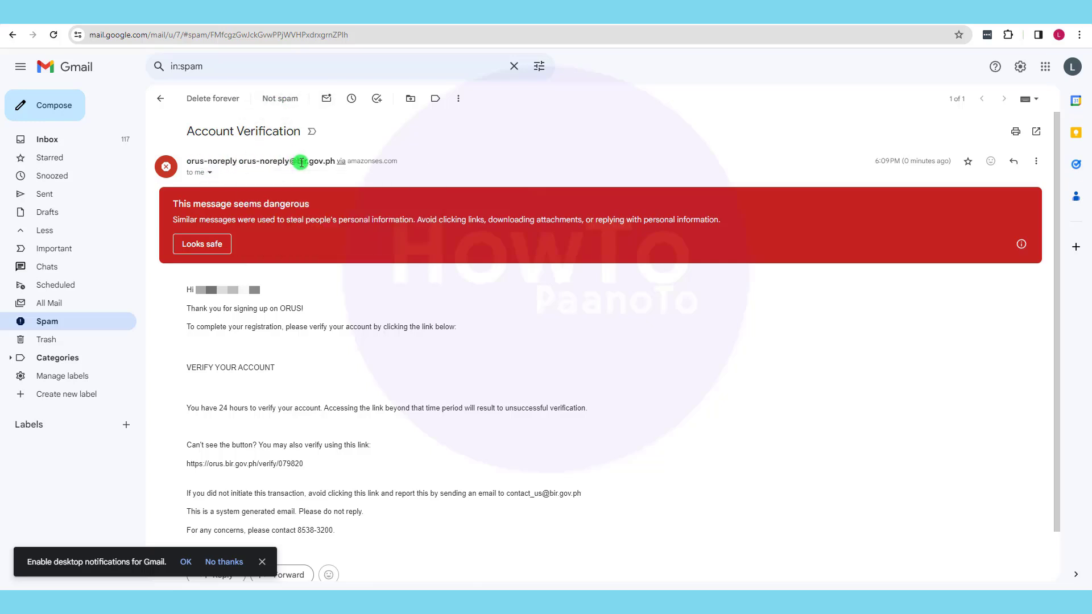
left_click(266, 114)
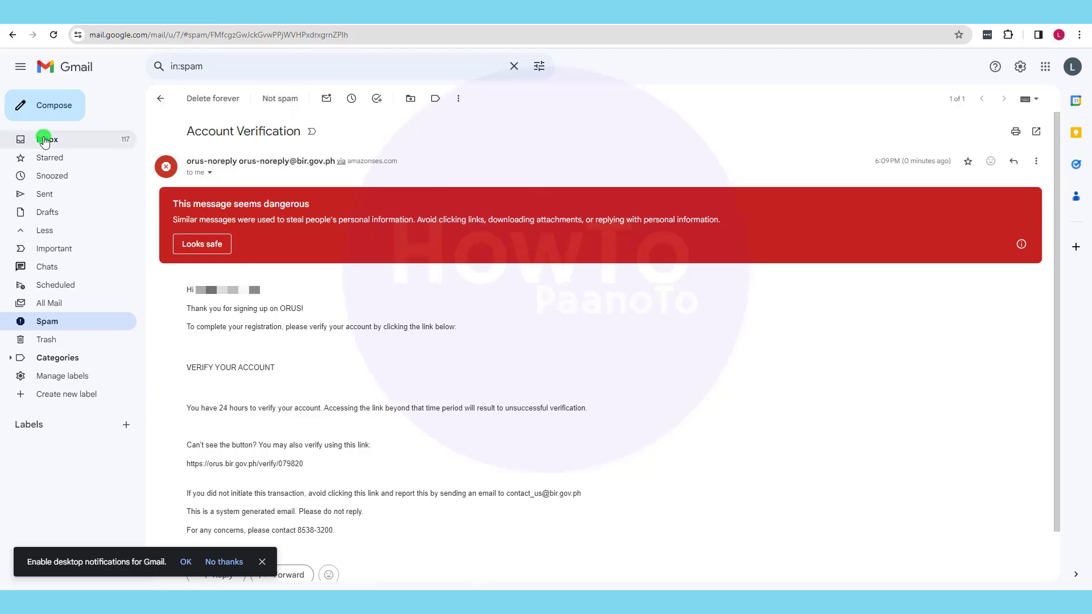
left_click(362, 155)
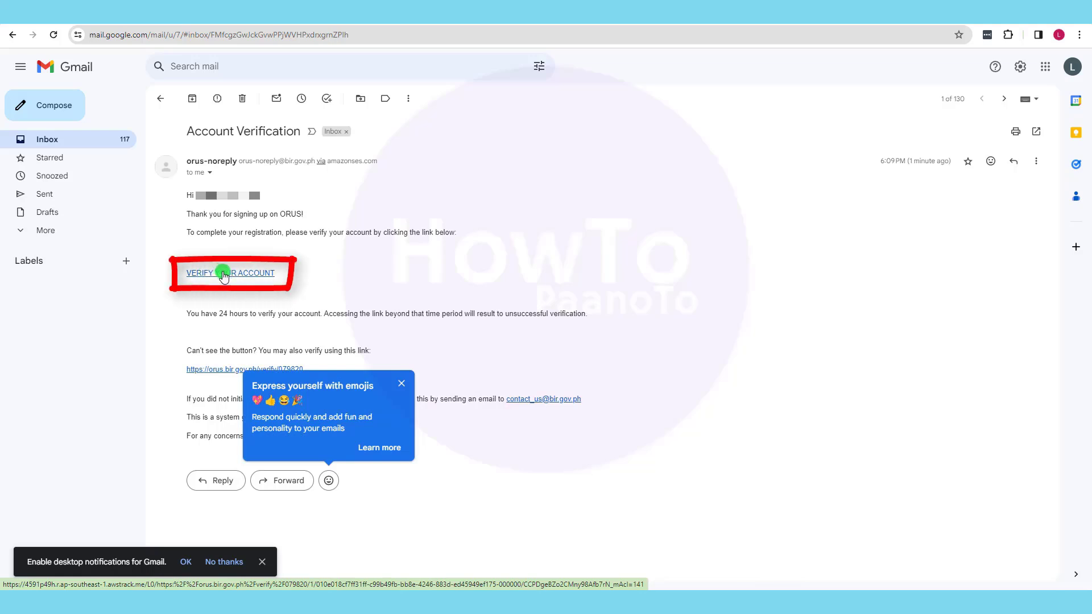
left_click(225, 276)
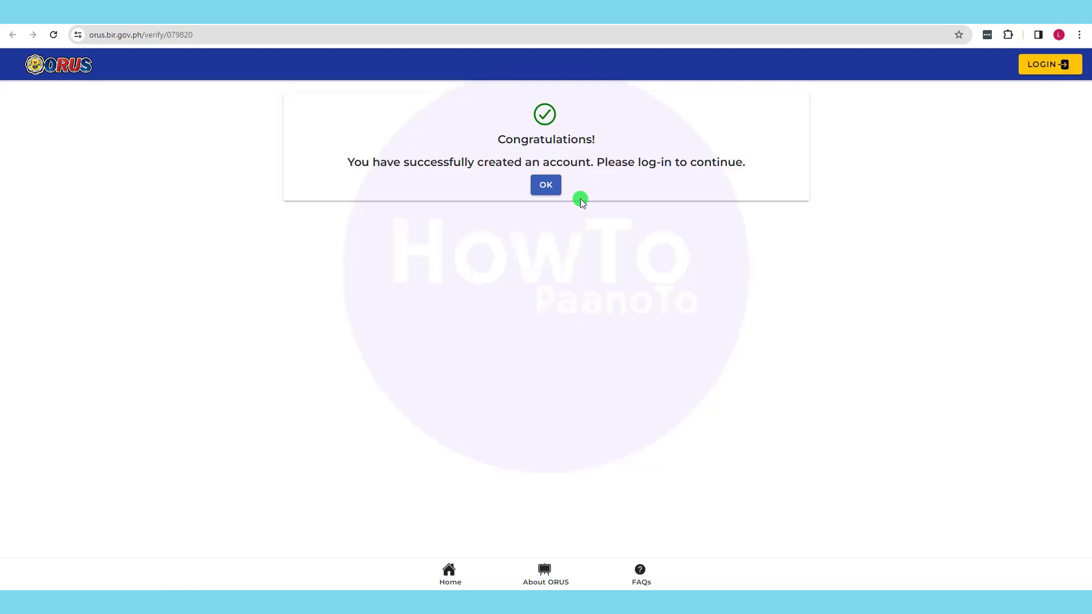
- Log in to ORUS and choose New Registration As An Individual to show the E.O. 98 notice
left_click(546, 188)
left_click(361, 173)
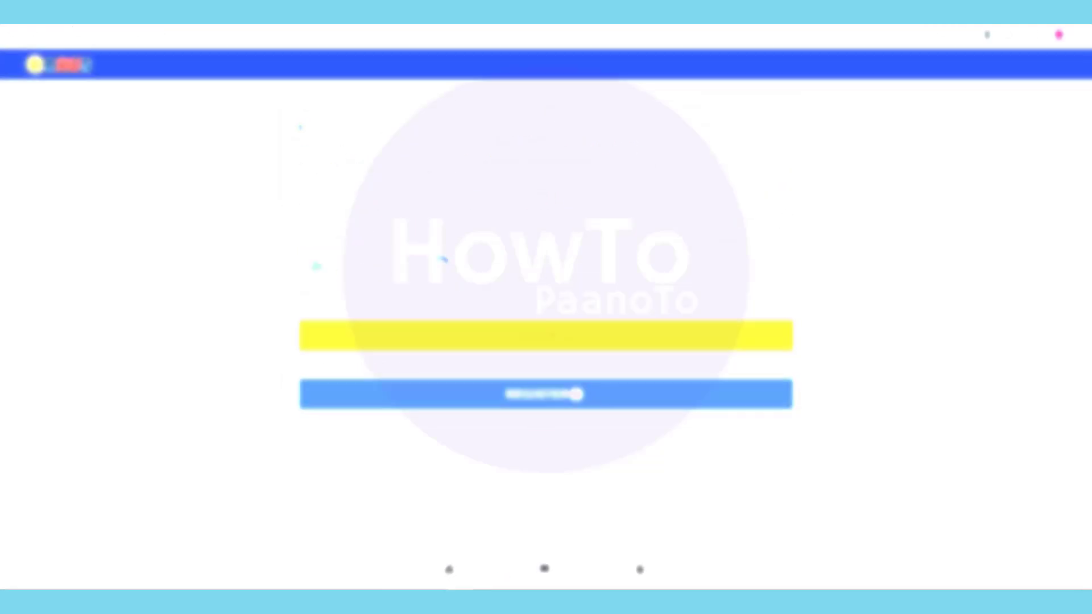
left_click(330, 272)
left_click(530, 338)
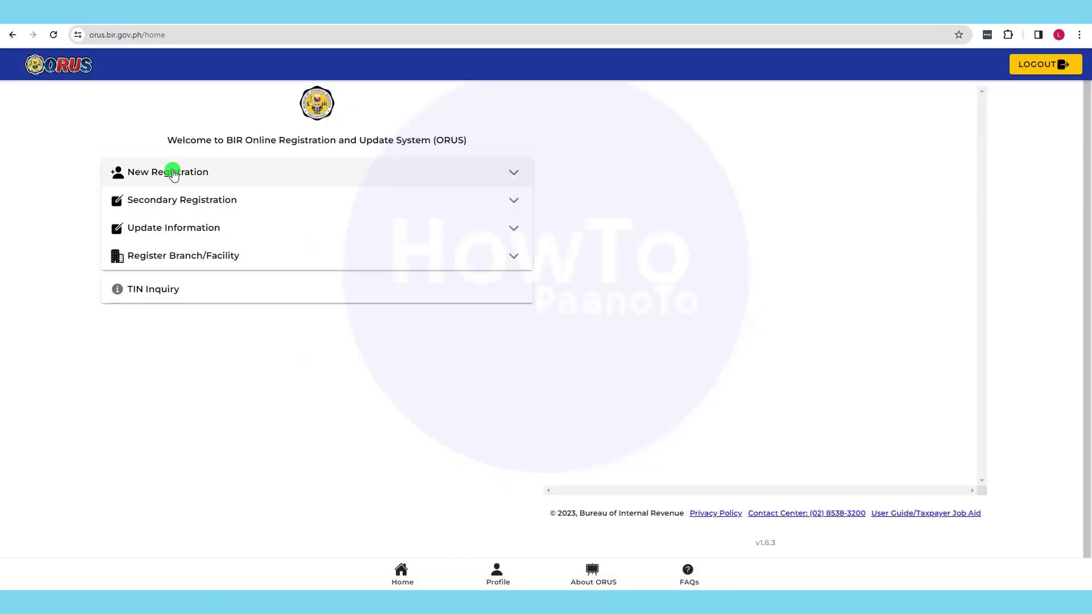
left_click(172, 173)
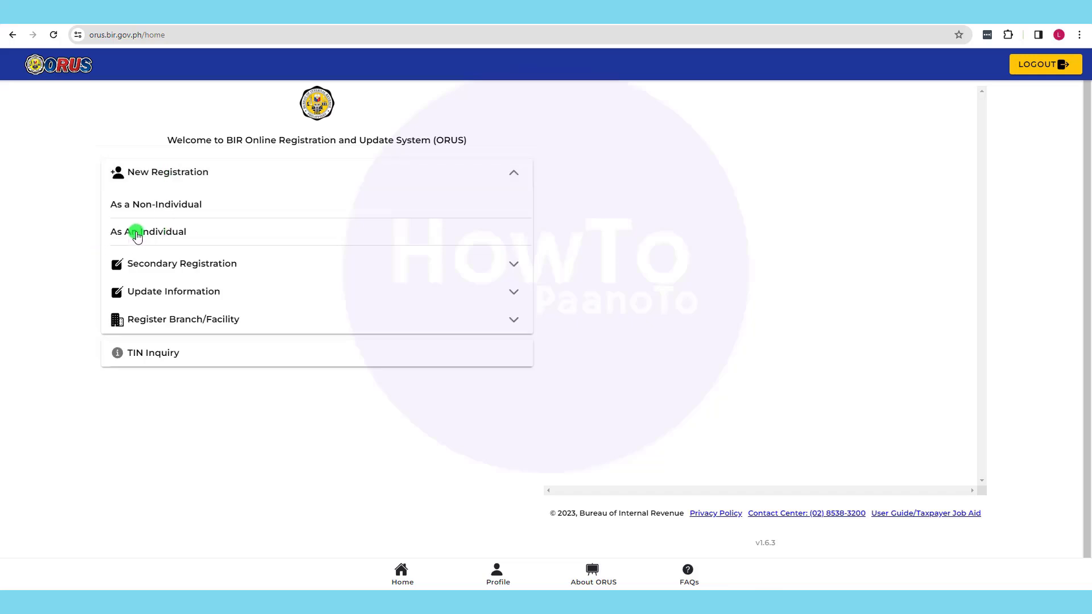
left_click(137, 233)
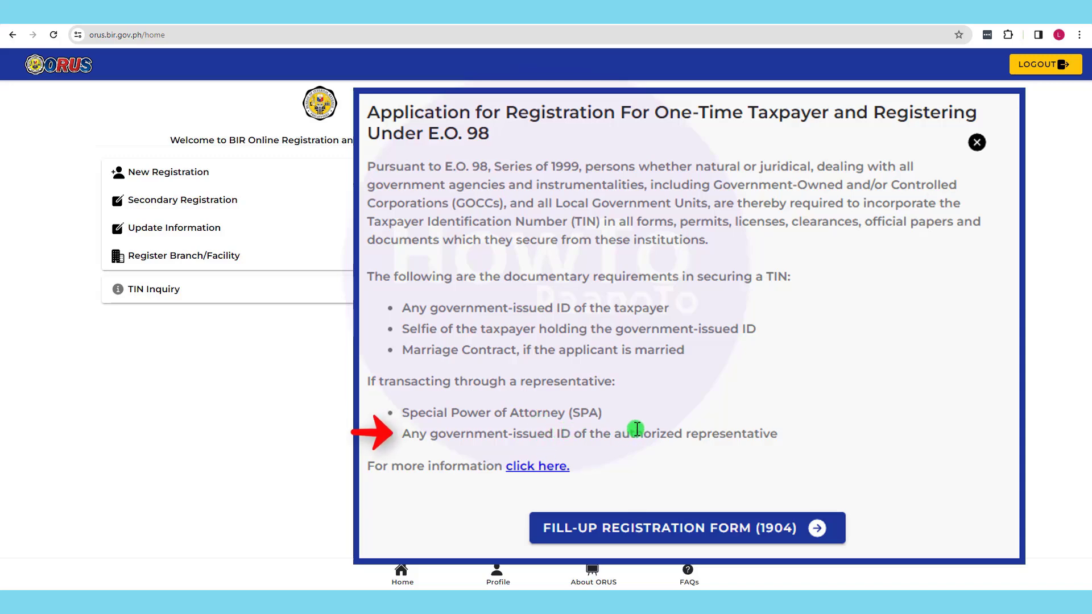
- Fill out Form 1904 taxpayer details with Cavite as birthplace and the contact number, then continue
left_click(740, 381)
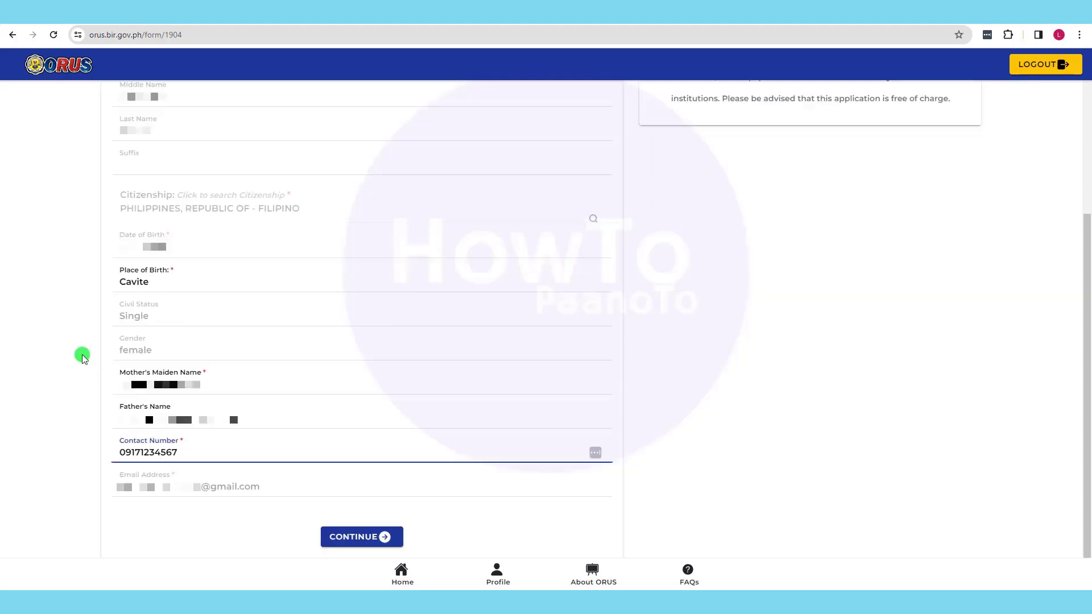
left_click(82, 356)
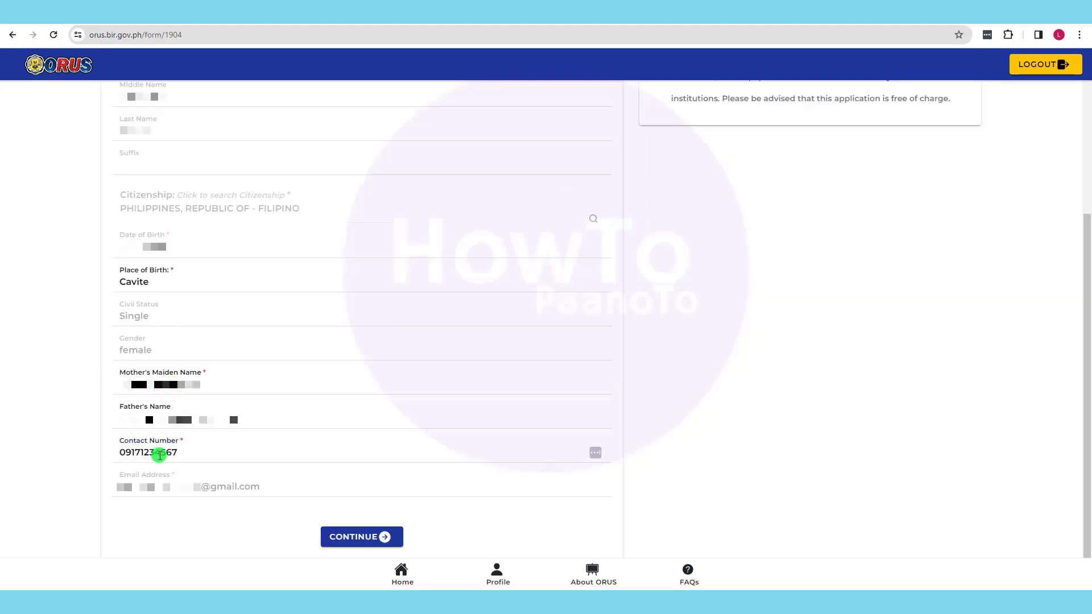
left_click(362, 537)
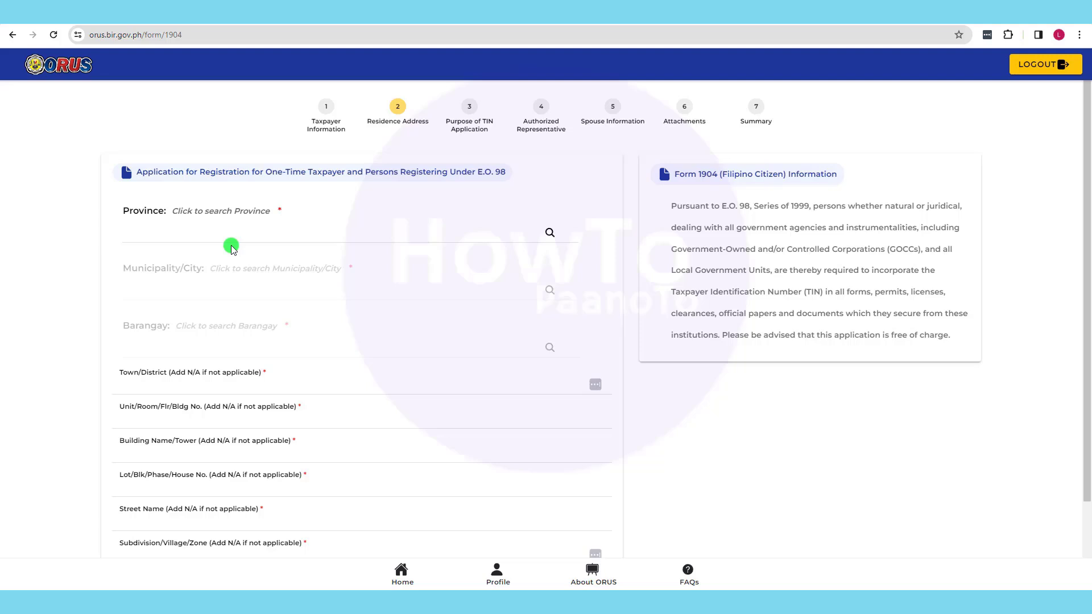
- Enter the residence address with its province and pass the purpose of TIN application step
left_click(261, 235)
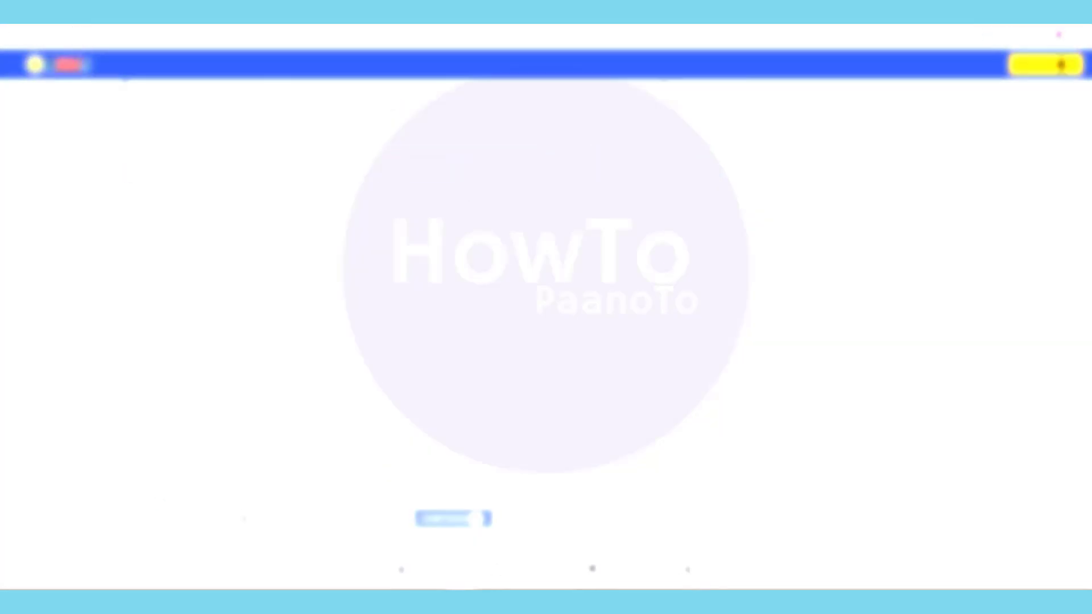
left_click(441, 520)
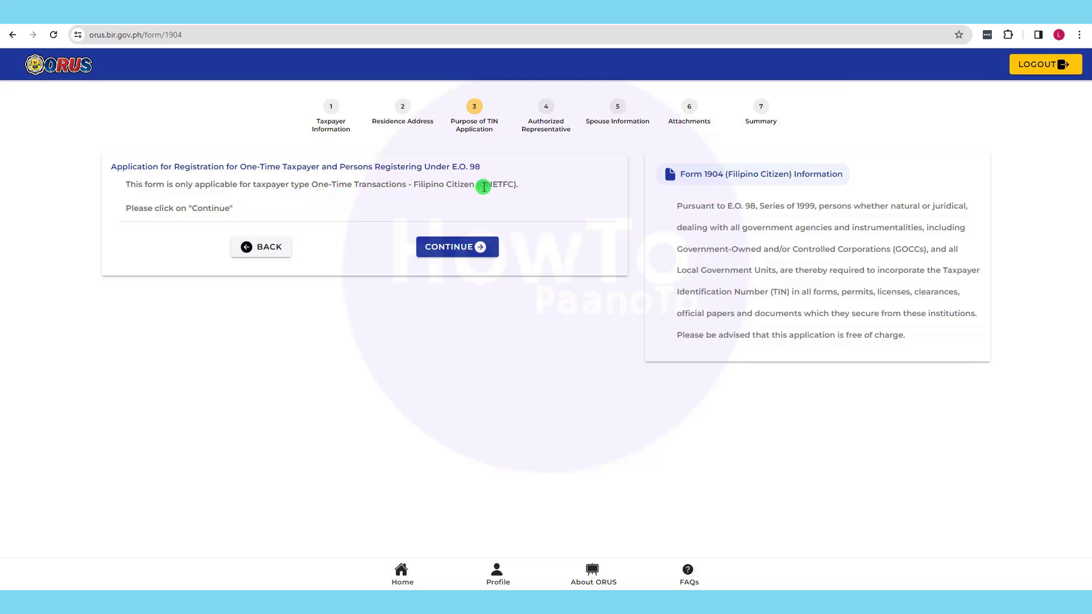
left_click(449, 249)
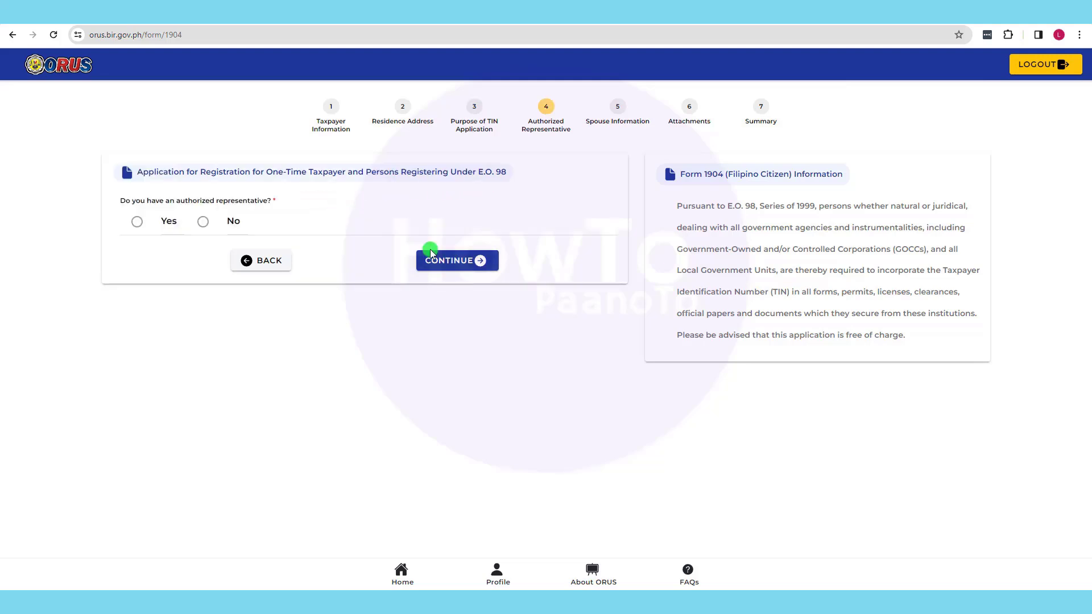
- Answer No to having an authorized representative and continue to spouse information
left_click(137, 221)
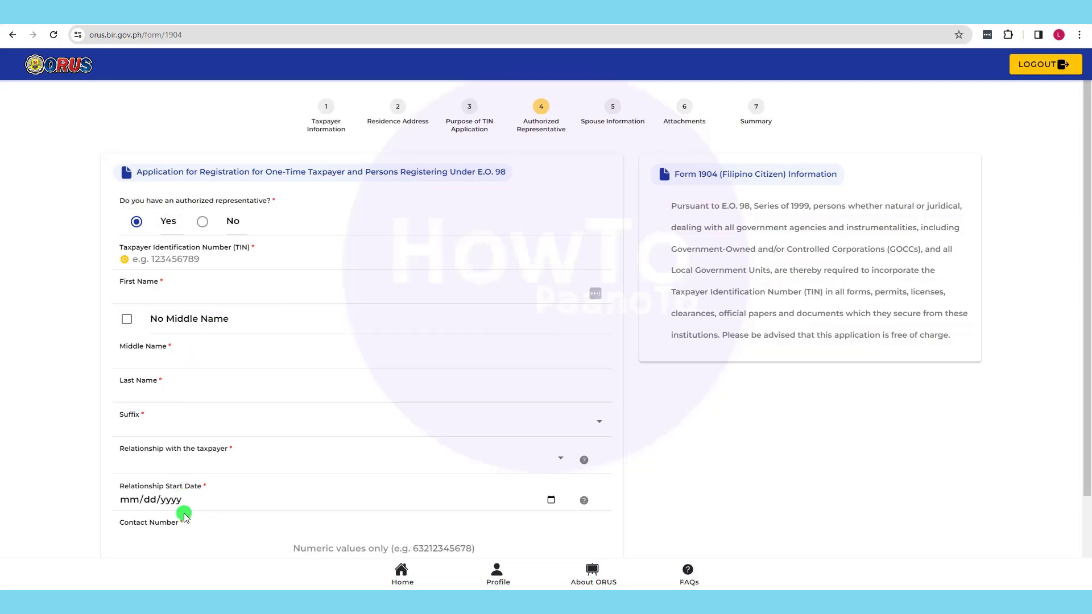
left_click(201, 223)
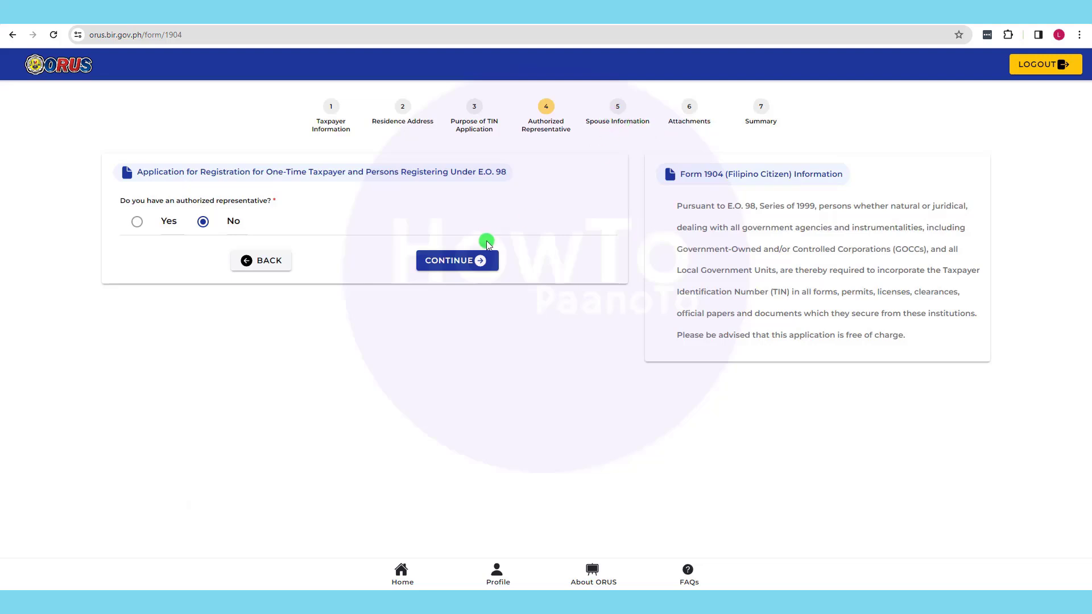
left_click(438, 262)
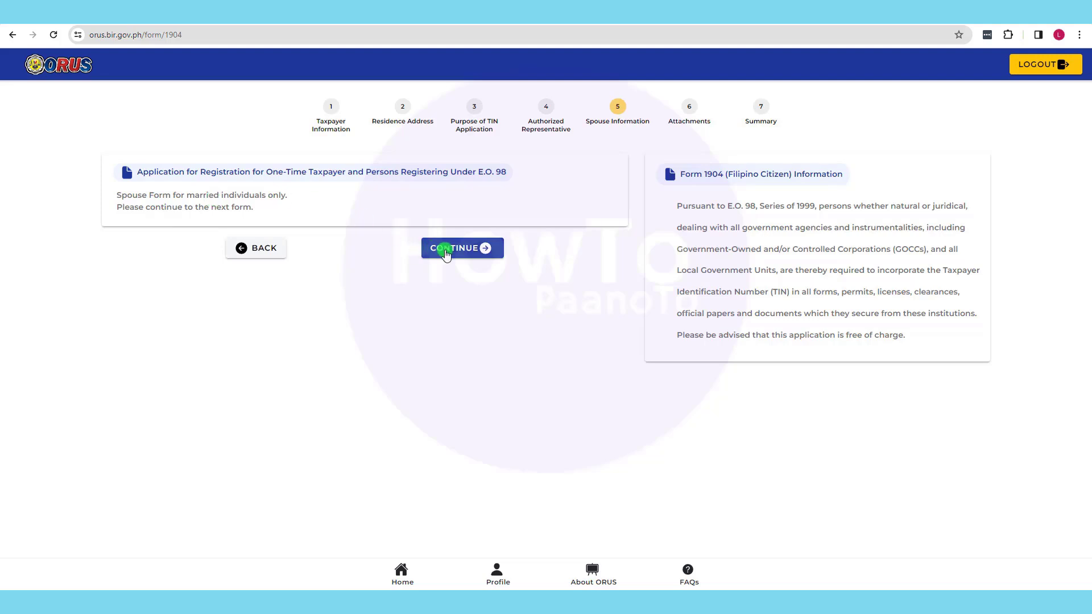
- Skip spouse details, attach the government ID and selfie, and reach the Summary
left_click(446, 254)
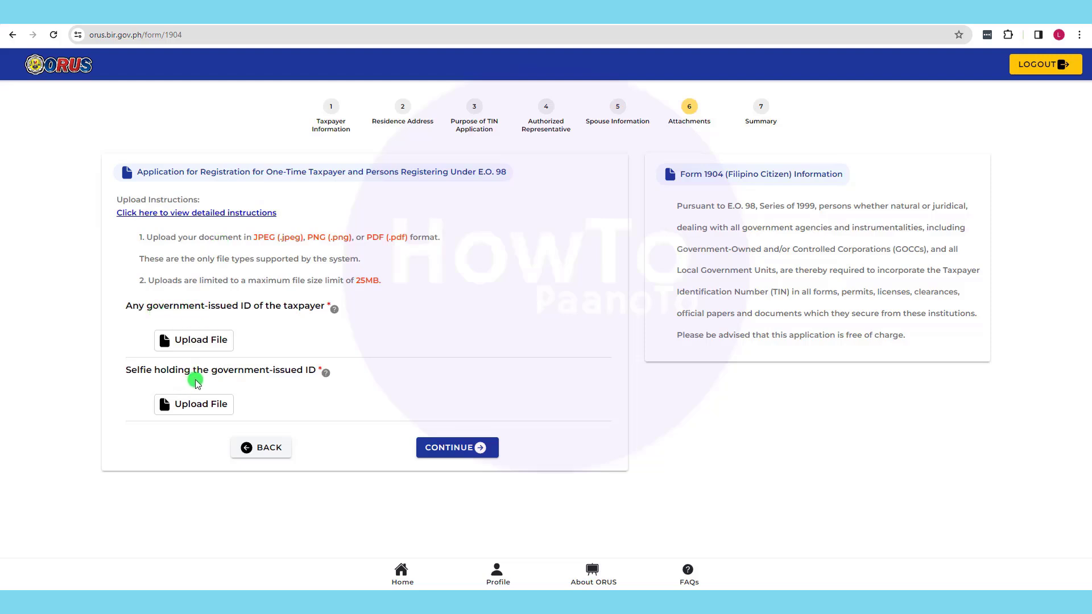
left_click(450, 448)
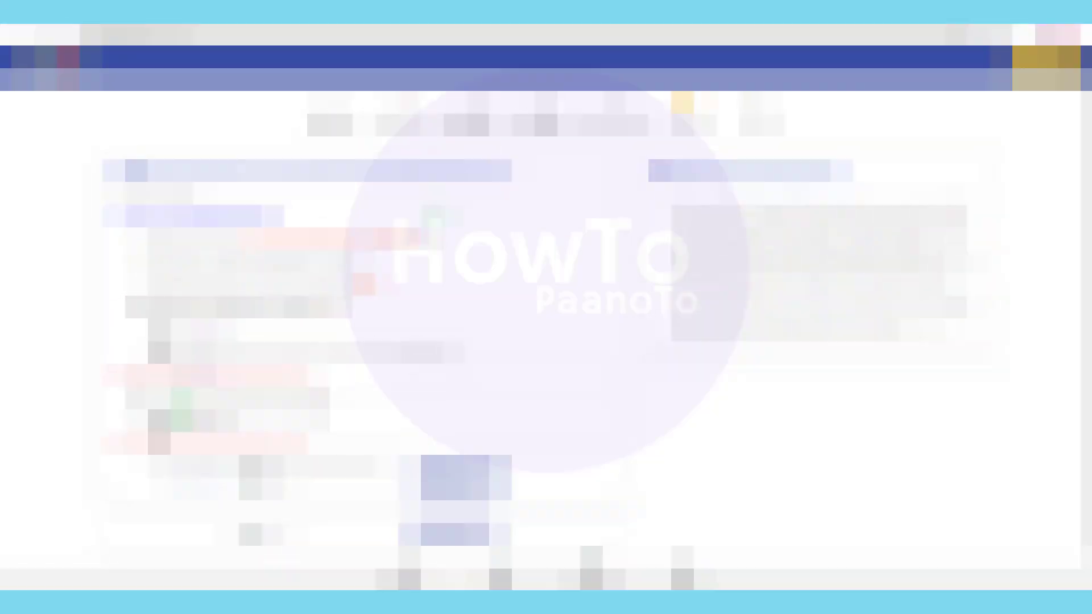
left_click(447, 530)
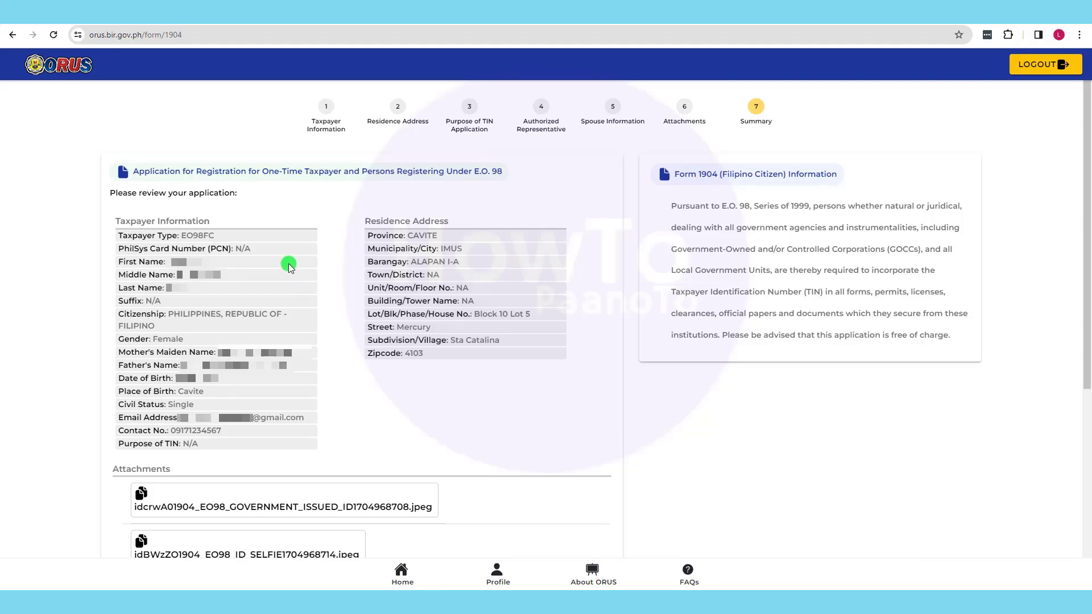
- Tick the three declaration checkboxes below the summary and submit the Form 1904 application
left_click_drag(1086, 227, 1086, 415)
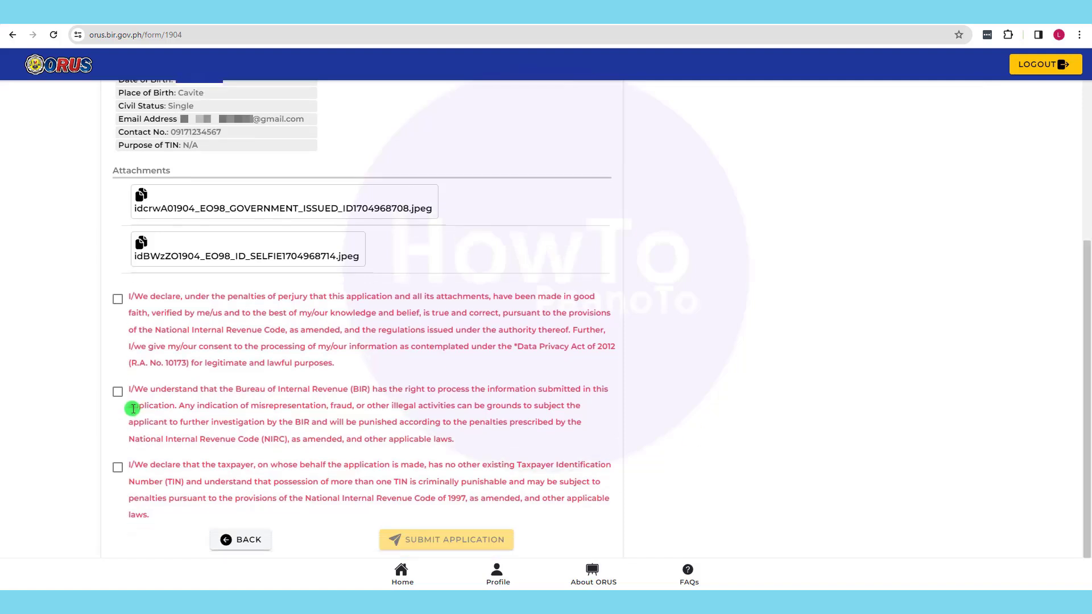
left_click(118, 299)
left_click(117, 392)
left_click(118, 467)
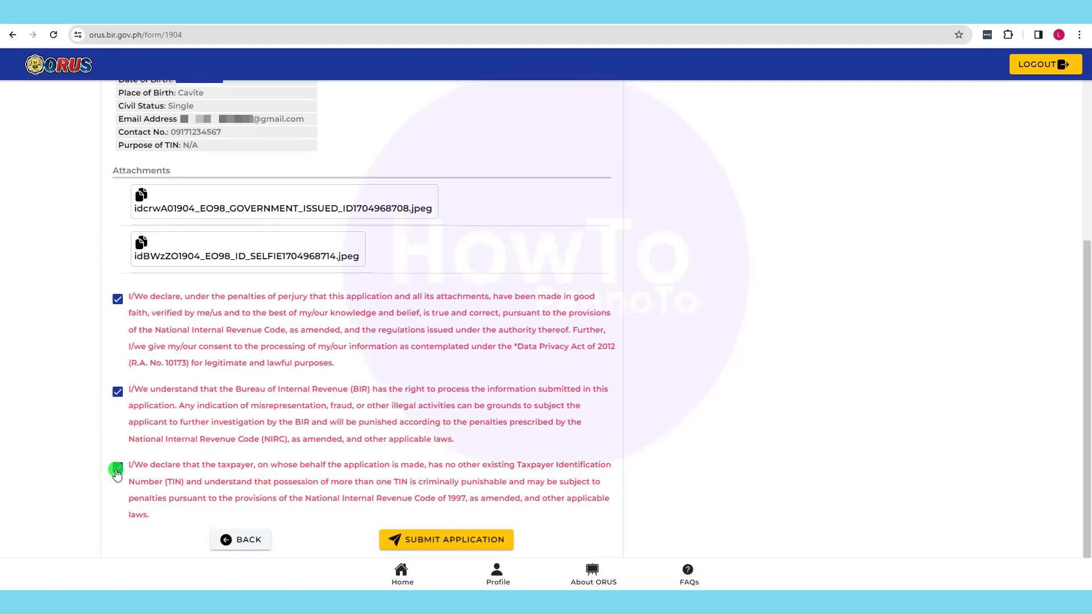
left_click(468, 541)
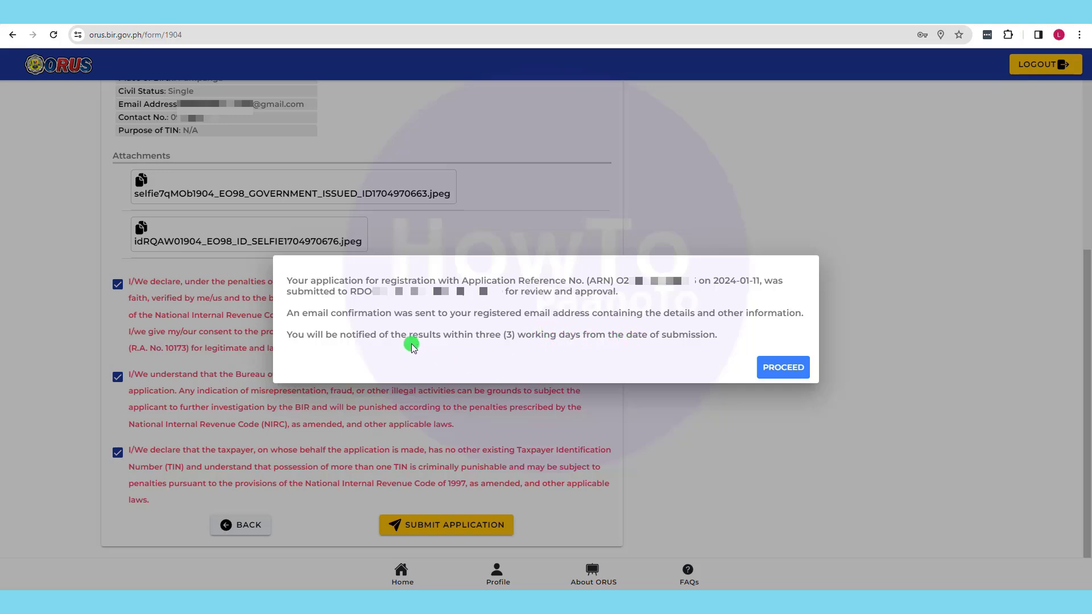
- Dismiss the submission confirmation so TIN Issuance EO98 shows as Submitted, then go to Gmail
left_click(774, 368)
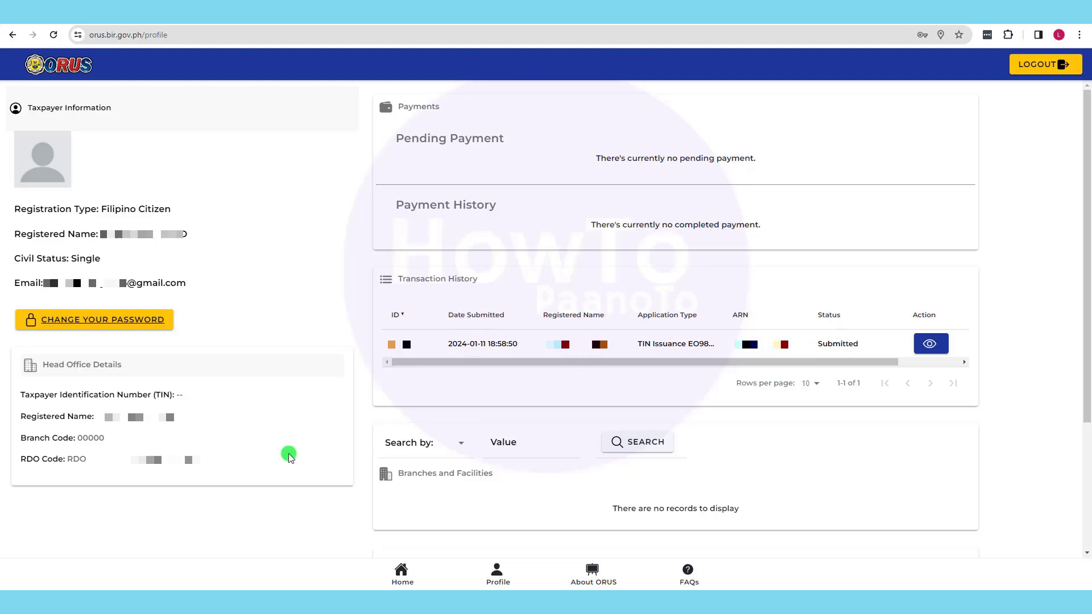
key("ctrl+Tab")
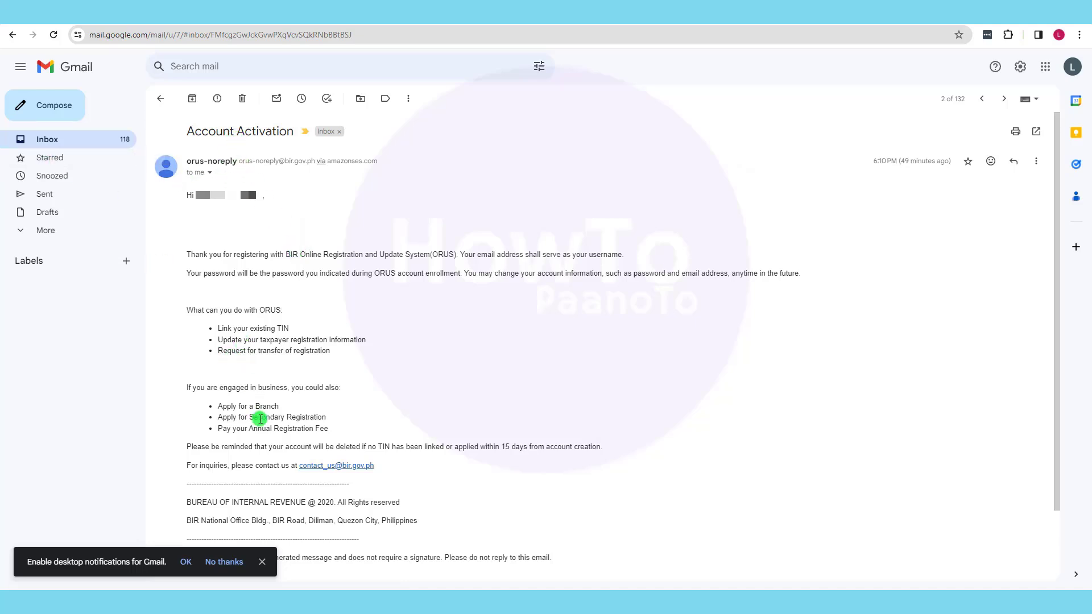
- Open the 'BIR-ORUS: Form 1904 Submitted' email and highlight the review and three-working-days notices
left_click(67, 140)
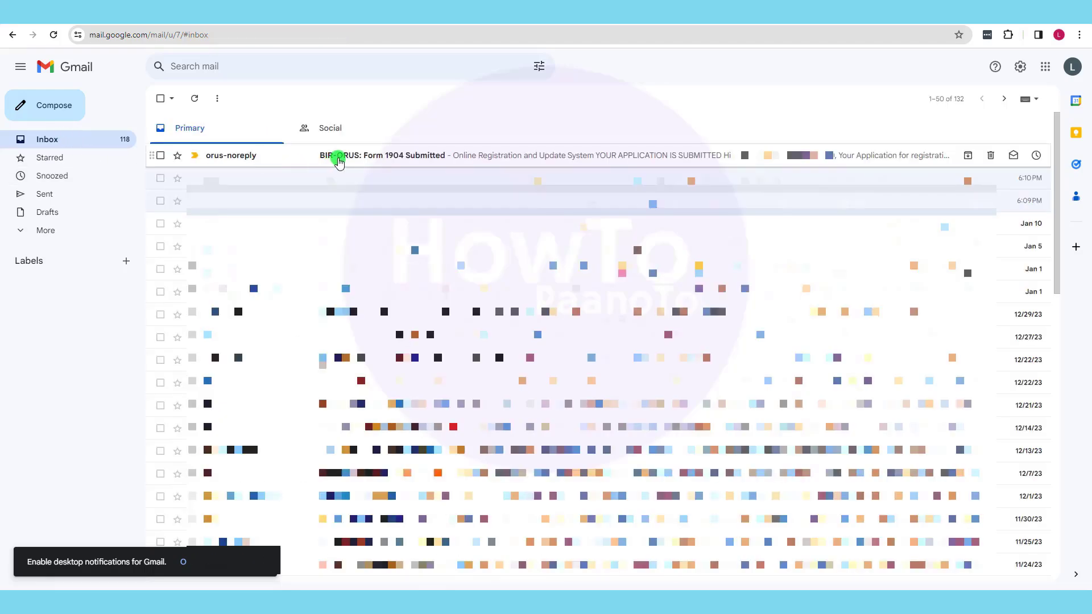
left_click(340, 161)
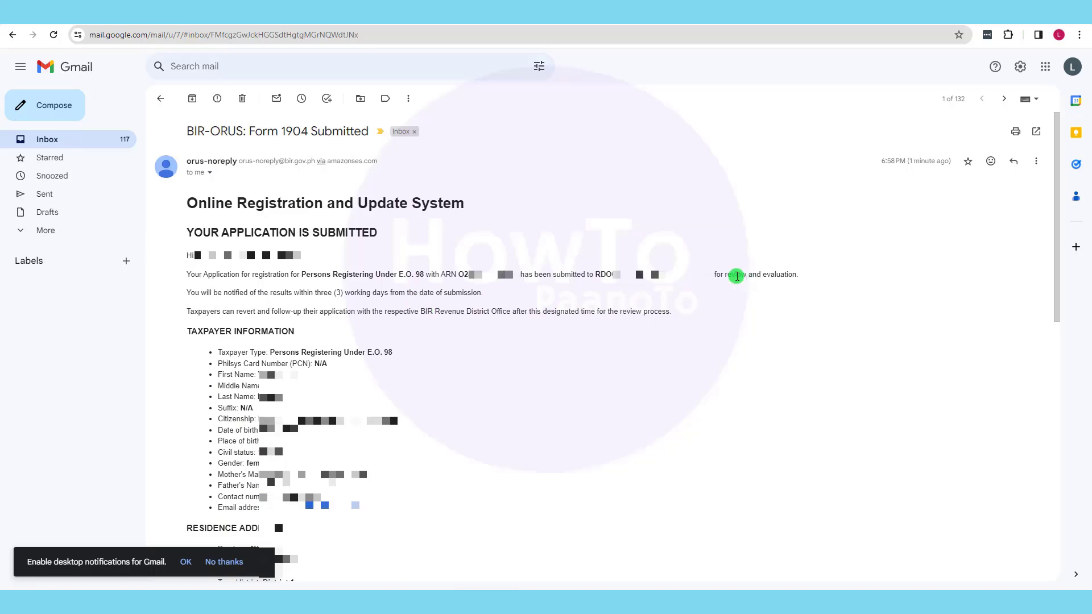
left_click_drag(727, 275, 771, 274)
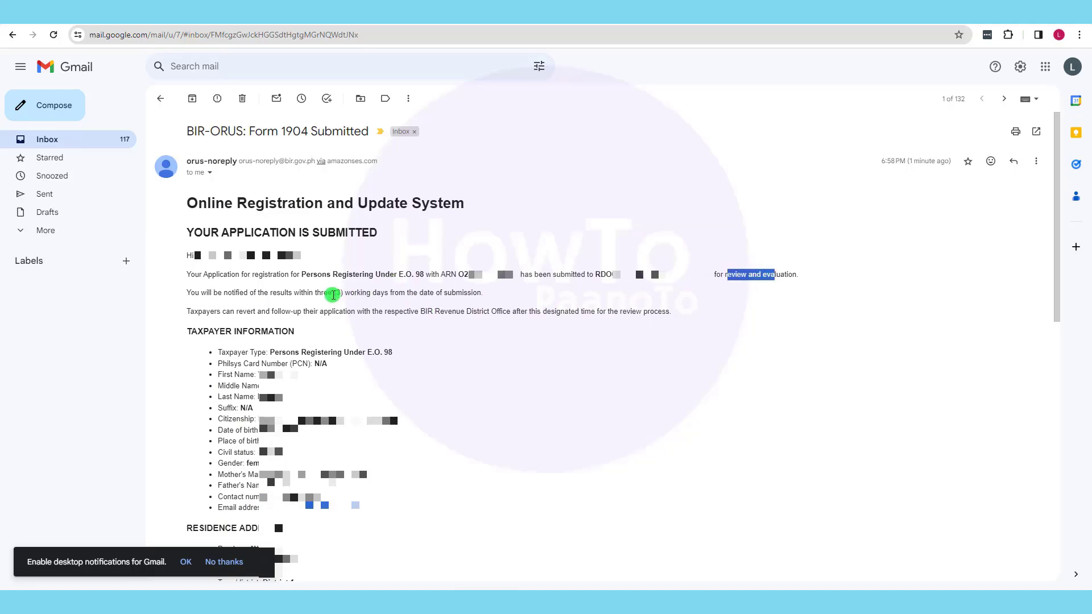
left_click_drag(342, 294, 334, 294)
left_click(401, 295)
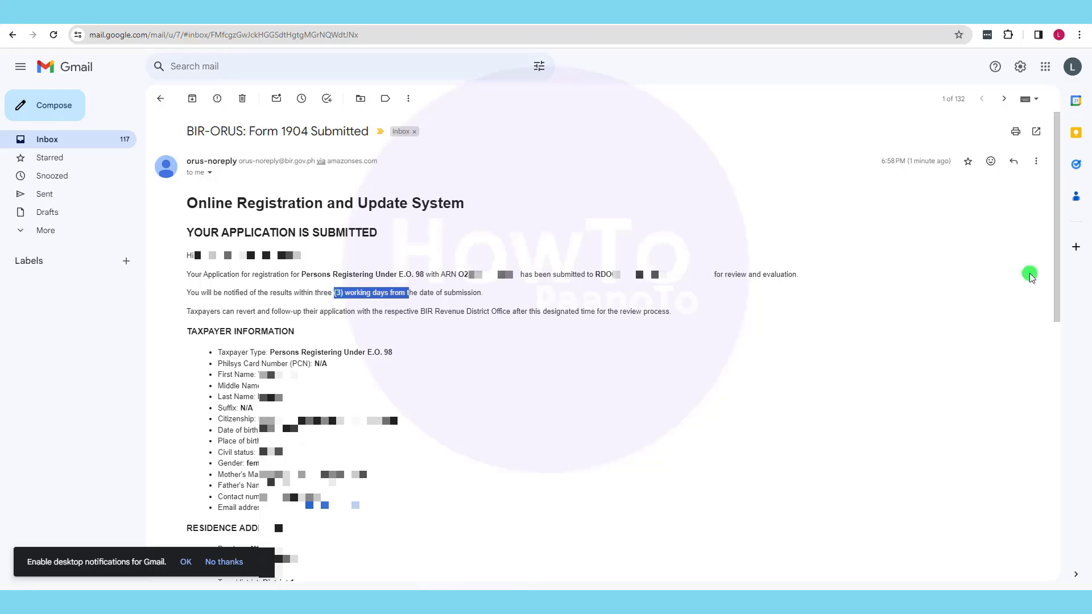